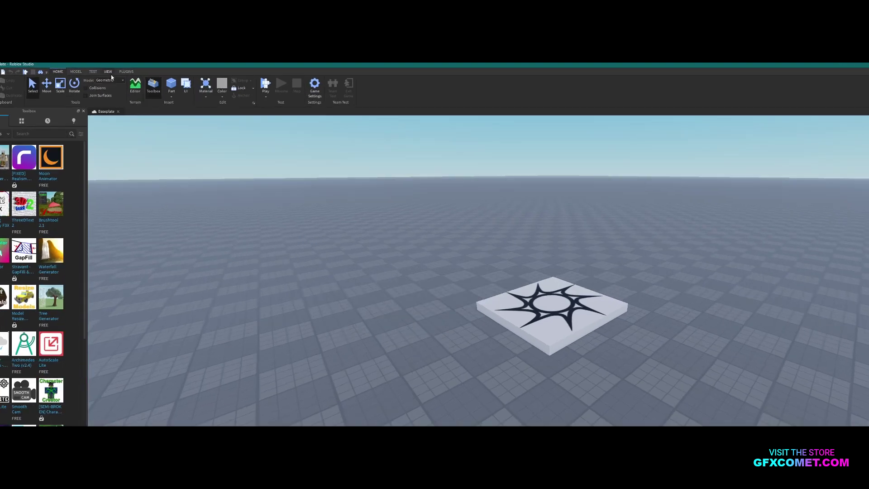
- Make sure the Toolbox is displayed and set its category to Plugins
{"action": "left_click", "coordinate": [99, 72]}
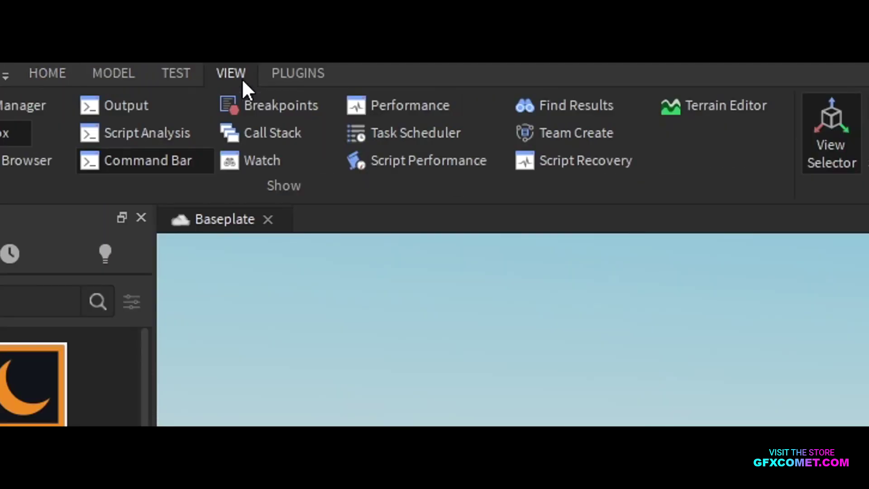
{"action": "left_click", "coordinate": [112, 72]}
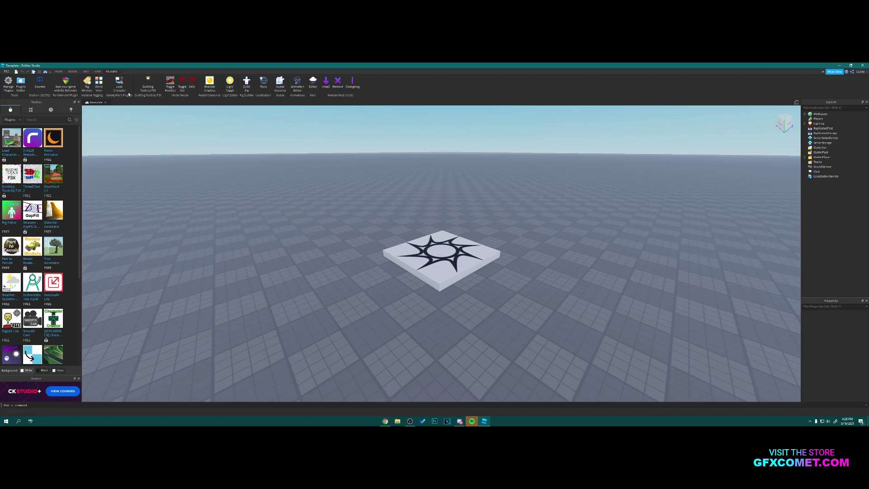
{"action": "left_click", "coordinate": [97, 71]}
{"action": "left_click", "coordinate": [47, 85]}
{"action": "left_click", "coordinate": [47, 85]}
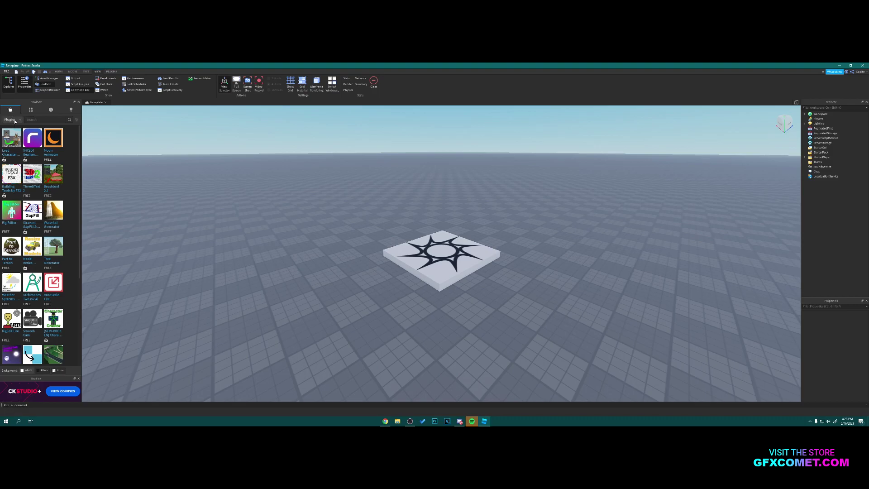
{"action": "left_click", "coordinate": [13, 120]}
{"action": "left_click", "coordinate": [17, 158]}
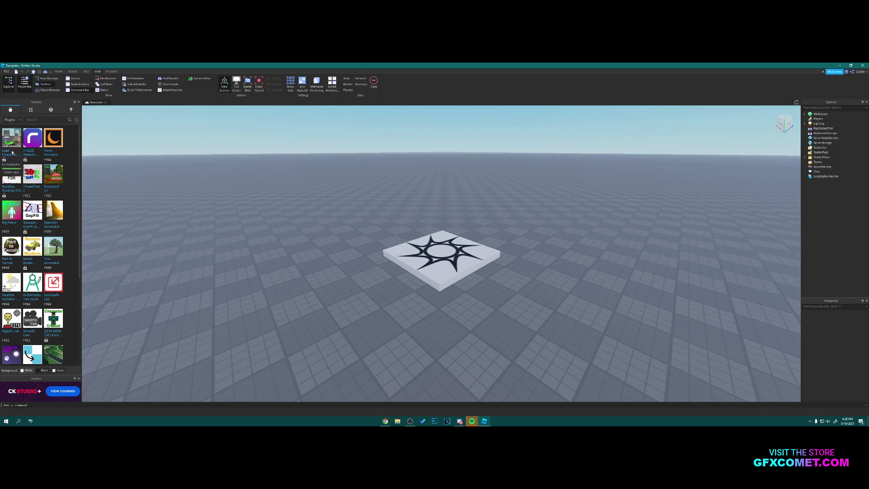
- Open the Load Character plugin
{"action": "left_click", "coordinate": [111, 71]}
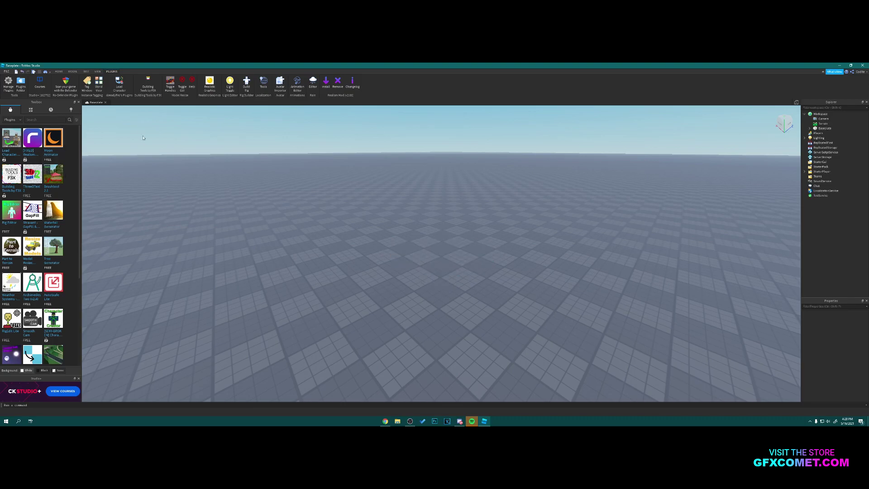
{"action": "left_click", "coordinate": [120, 84]}
- Switch to Discord, find a member's Roblox username in the chat channel's older messages, and copy it
{"action": "key", "text": "alt+Tab"}
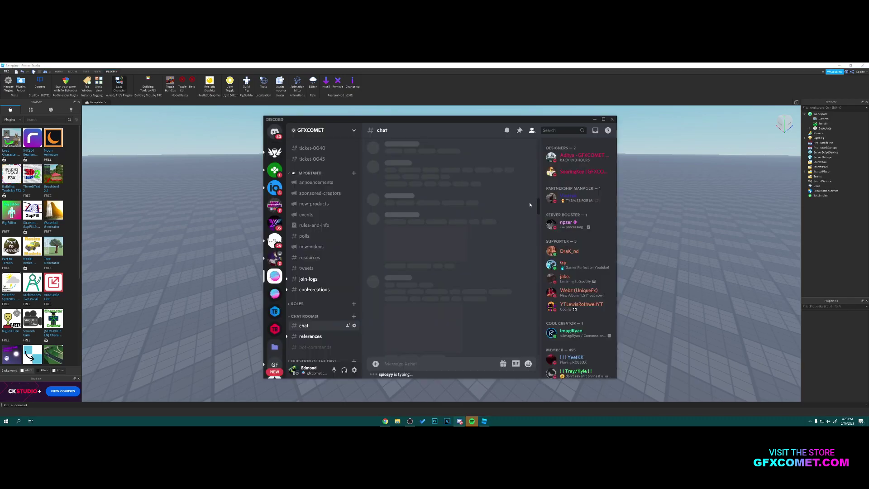
{"action": "scroll", "coordinate": [503, 265], "scroll_direction": "up", "scroll_amount": 15}
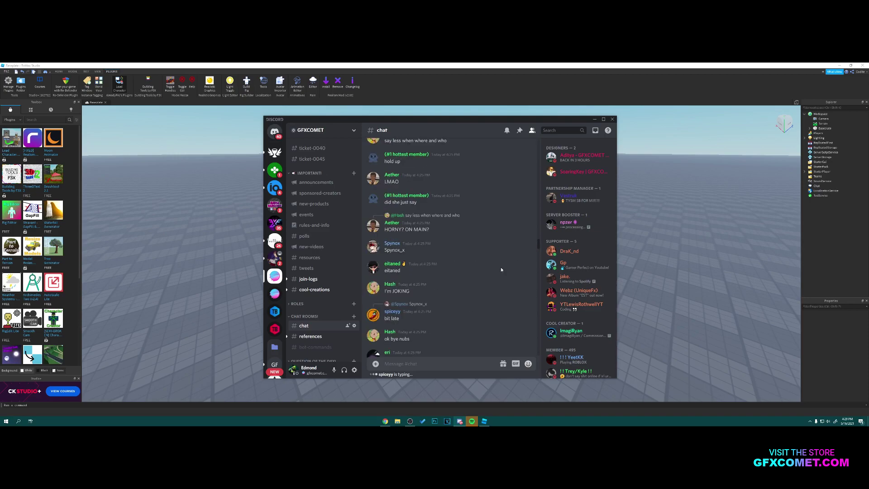
{"action": "scroll", "coordinate": [495, 268], "scroll_direction": "up", "scroll_amount": 15}
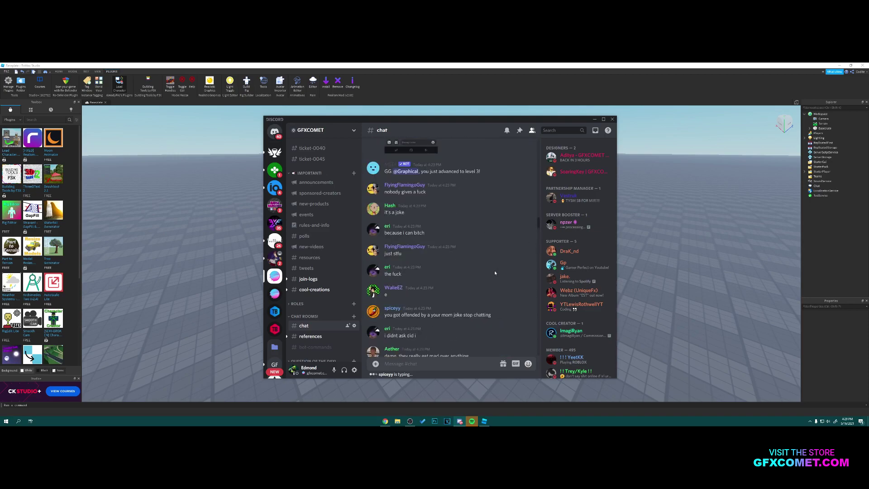
{"action": "scroll", "coordinate": [471, 266], "scroll_direction": "up", "scroll_amount": 15}
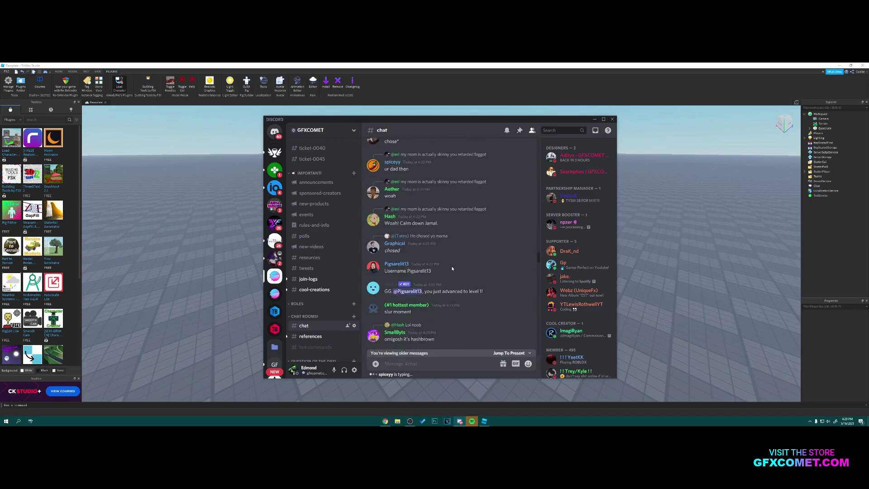
{"action": "scroll", "coordinate": [453, 264], "scroll_direction": "up", "scroll_amount": 15}
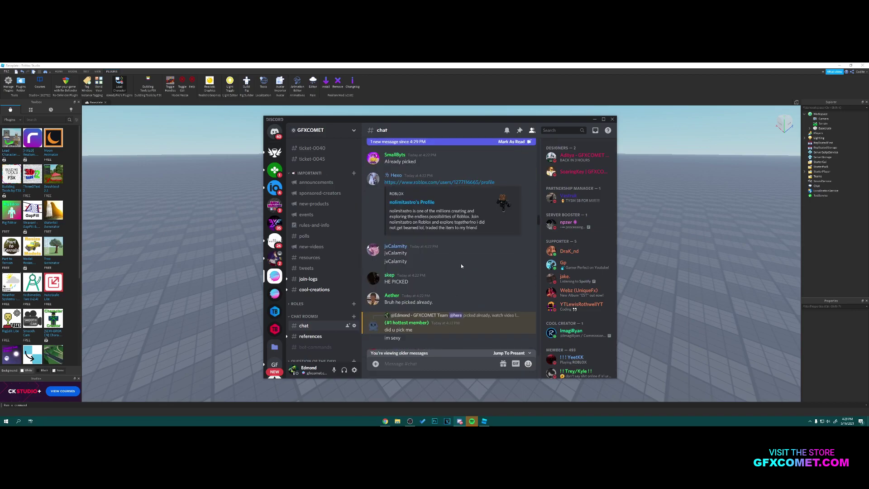
{"action": "scroll", "coordinate": [462, 263], "scroll_direction": "up", "scroll_amount": 10}
{"action": "scroll", "coordinate": [476, 271], "scroll_direction": "up", "scroll_amount": 5}
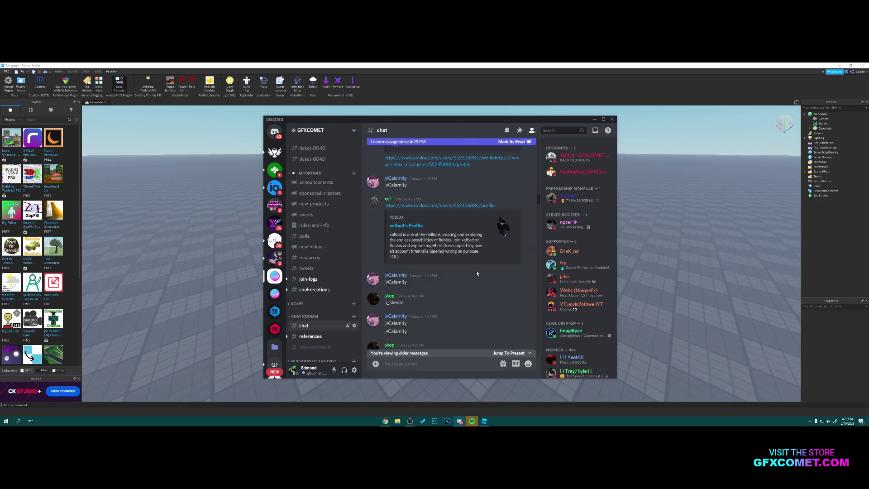
{"action": "scroll", "coordinate": [464, 273], "scroll_direction": "down", "scroll_amount": 4}
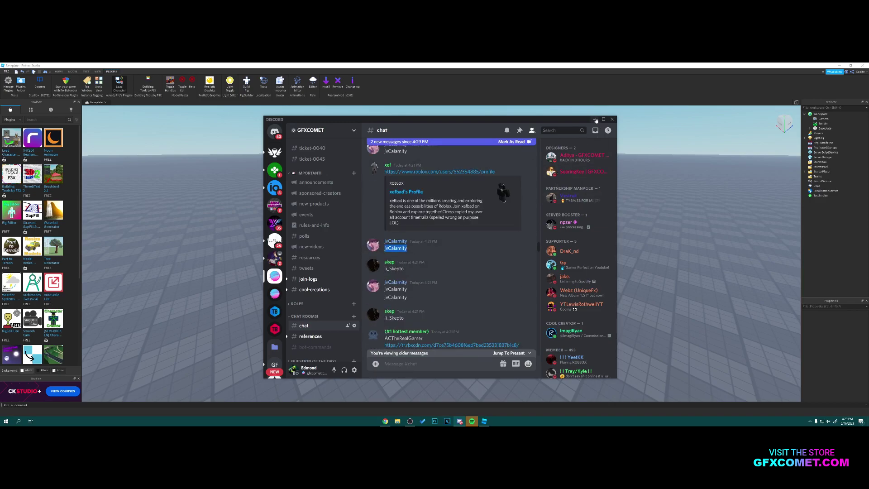
{"action": "left_click", "coordinate": [596, 120]}
- Enter the copied Roblox username in Load Character and spawn the avatar as R15 at the origin
{"action": "left_click", "coordinate": [303, 273]}
{"action": "type", "text": "jvCalamity"}
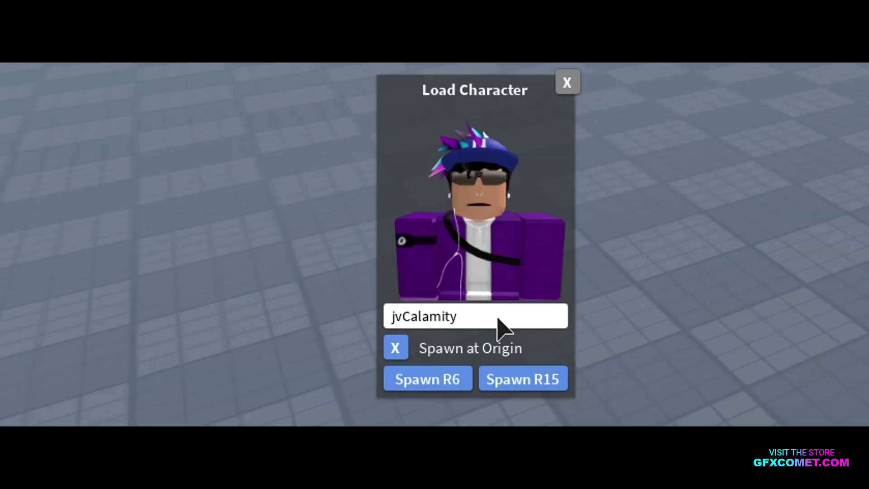
{"action": "left_click", "coordinate": [525, 379]}
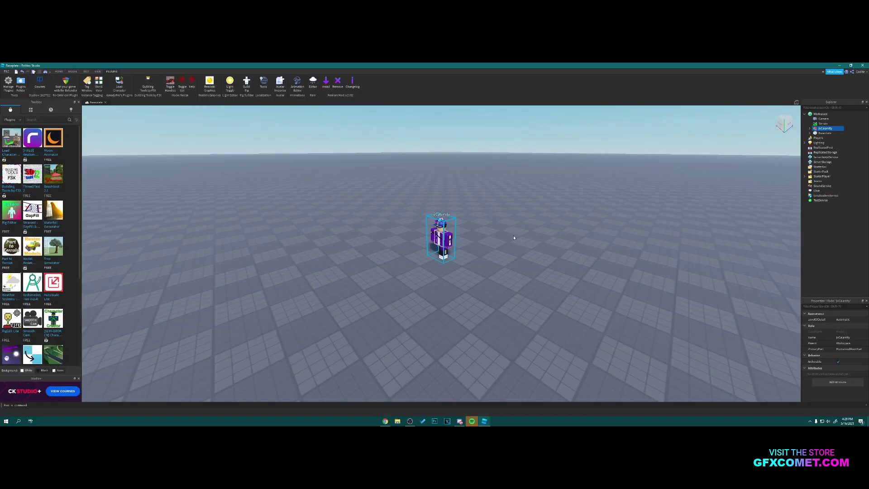
- View the spawned character up close and bring up the available actions for its model in the Workspace
{"action": "scroll", "coordinate": [470, 245], "scroll_direction": "up", "scroll_amount": 2}
{"action": "left_click", "coordinate": [434, 242]}
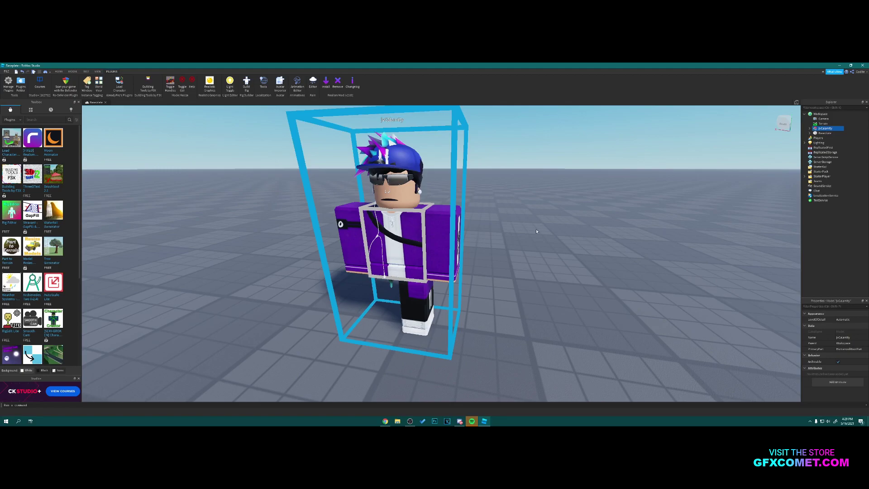
{"action": "right_click_drag", "start_coordinate": [471, 235], "coordinate": [478, 229]}
{"action": "right_click", "coordinate": [824, 129]}
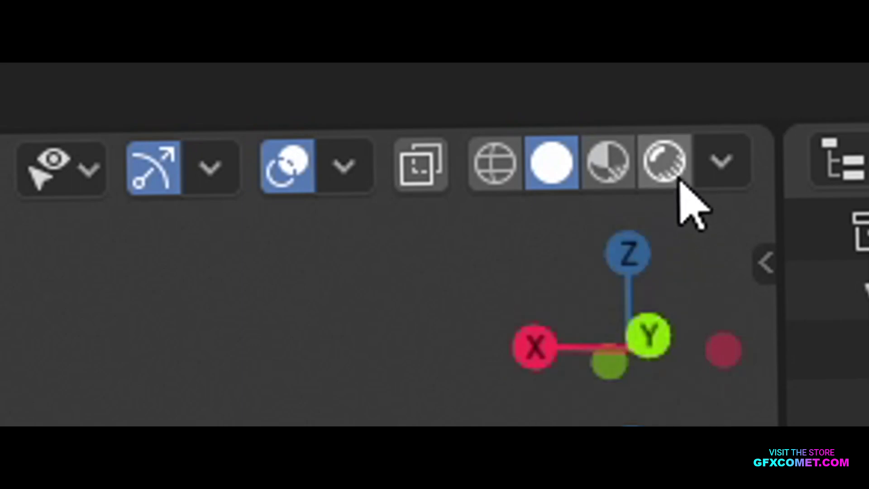
- In Blender, set the viewport to Rendered shading and toggle the sun and general lighting objects off and on to compare their effect
{"action": "left_click", "coordinate": [675, 180]}
{"action": "middle_click_drag", "start_coordinate": [400, 193], "coordinate": [352, 200]}
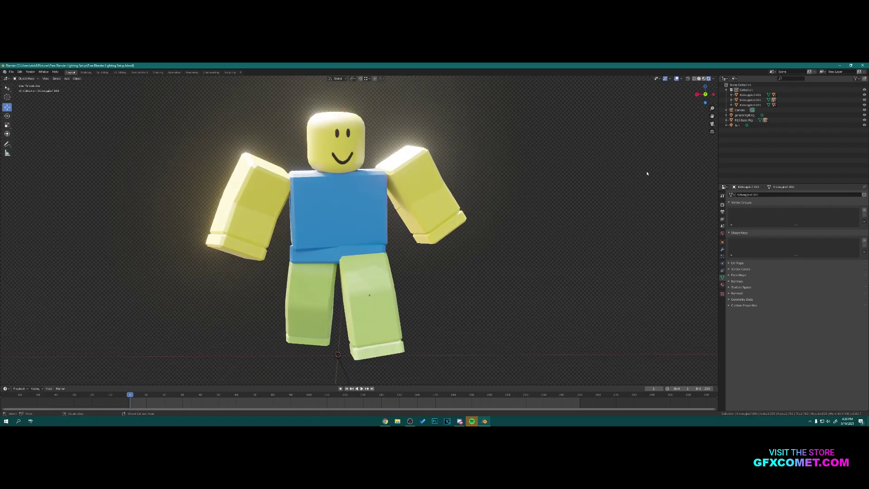
{"action": "left_click", "coordinate": [864, 126]}
{"action": "left_click", "coordinate": [864, 126]}
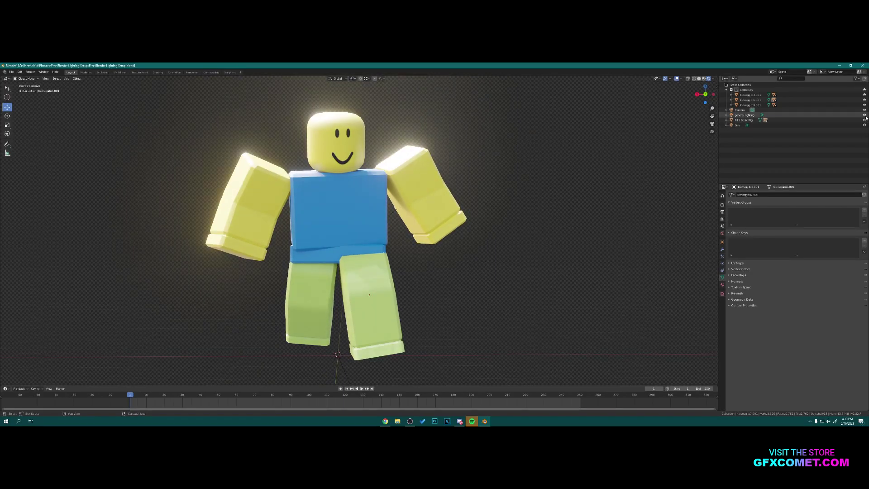
{"action": "left_click", "coordinate": [864, 116]}
{"action": "left_click", "coordinate": [864, 115]}
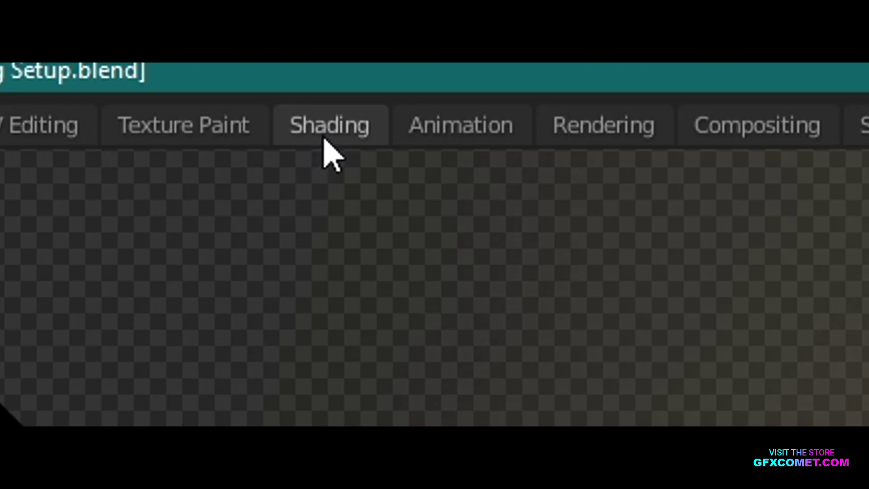
- Examine the textured rig up close in the Shading workspace and return to the Layout workspace
{"action": "left_click", "coordinate": [329, 127]}
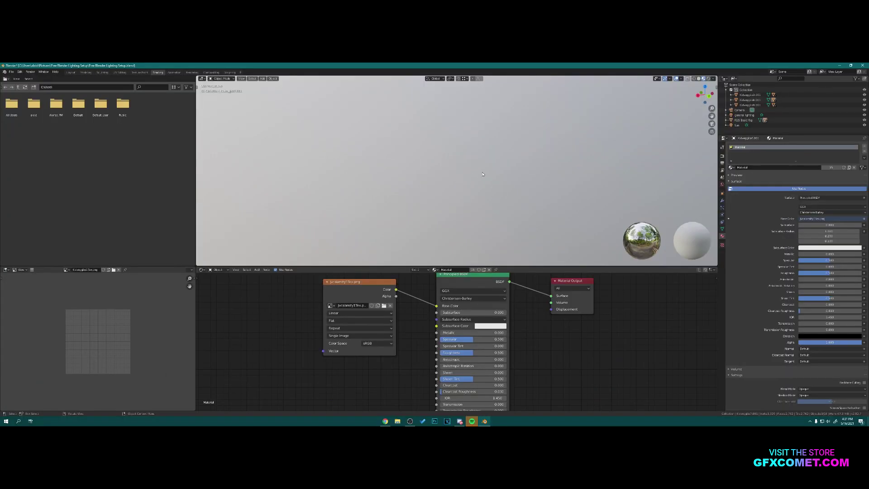
{"action": "key", "text": "shift+grave"}
{"action": "key", "text": "s"}
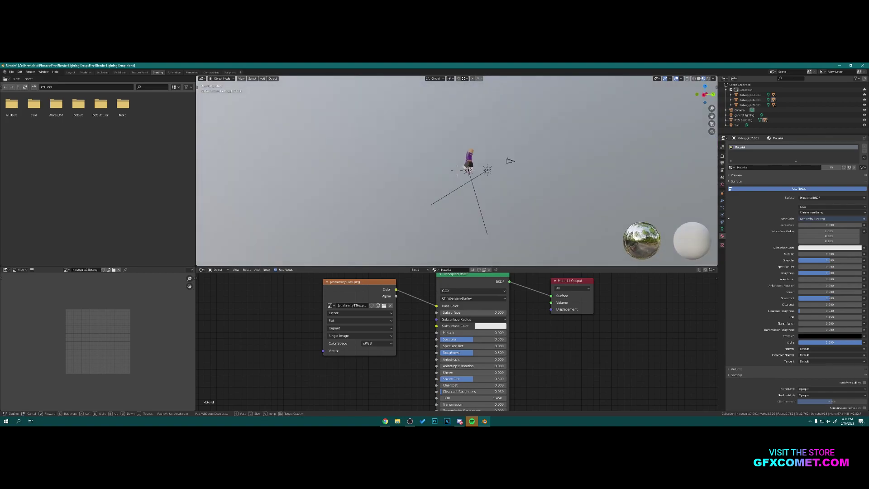
{"action": "key", "text": "w"}
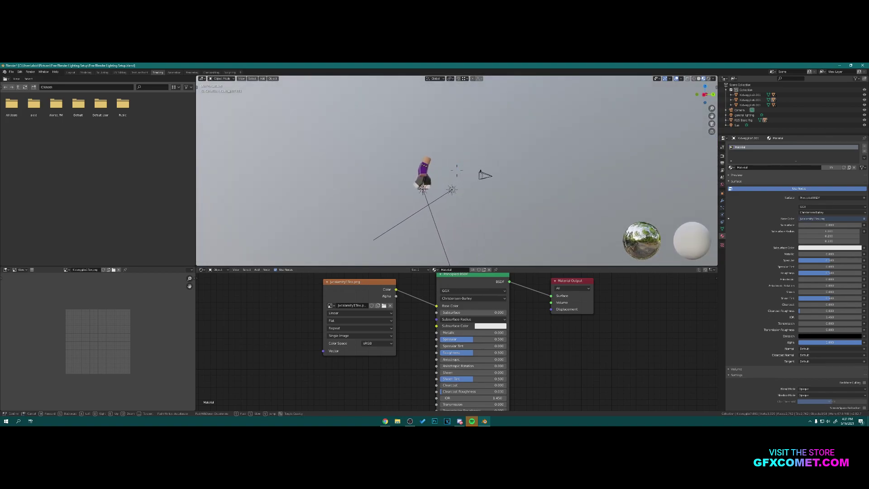
{"action": "key", "text": "w"}
{"action": "key", "text": "s"}
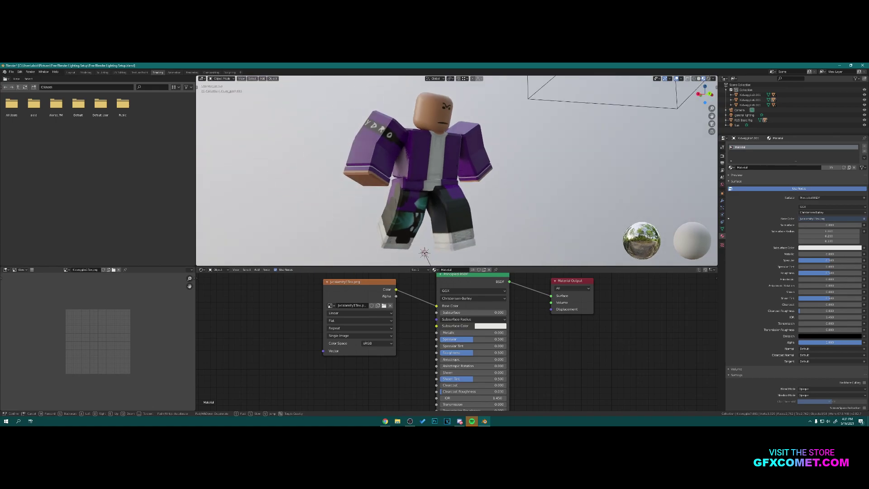
{"action": "left_click", "coordinate": [457, 172]}
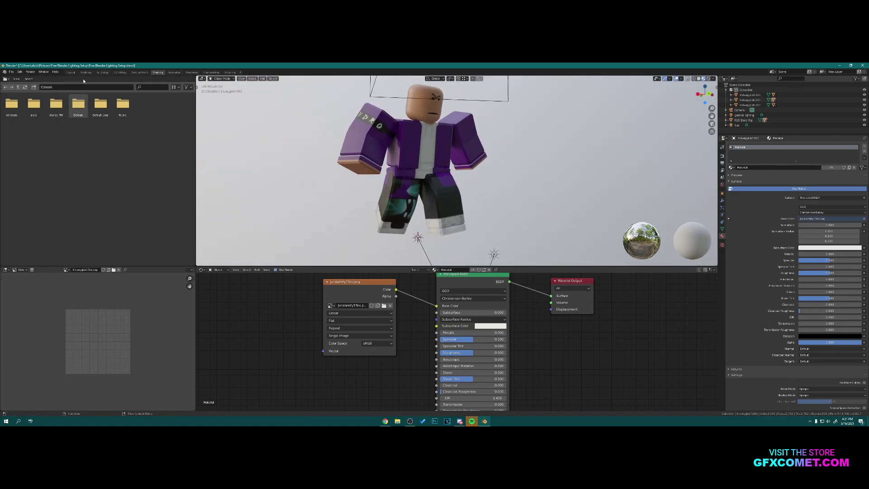
{"action": "left_click", "coordinate": [72, 73]}
{"action": "mouse_move", "coordinate": [383, 178]}
{"action": "middle_mouse_down"}
{"action": "mouse_move", "coordinate": [325, 183]}
{"action": "mouse_move", "coordinate": [413, 193]}
{"action": "mouse_move", "coordinate": [384, 202]}
{"action": "middle_mouse_up"}
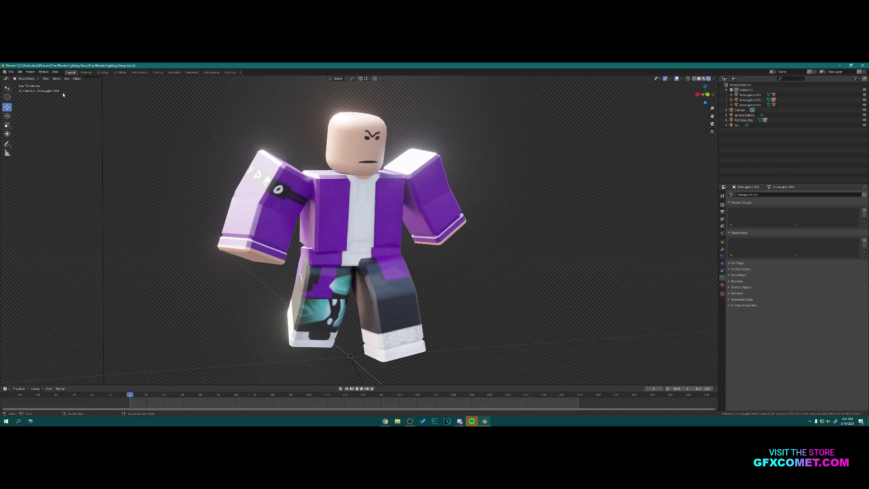
- Import the character's OBJ model with Split by Object disabled and Split by Group enabled
{"action": "left_click", "coordinate": [11, 72]}
{"action": "mouse_move", "coordinate": [39, 141]}
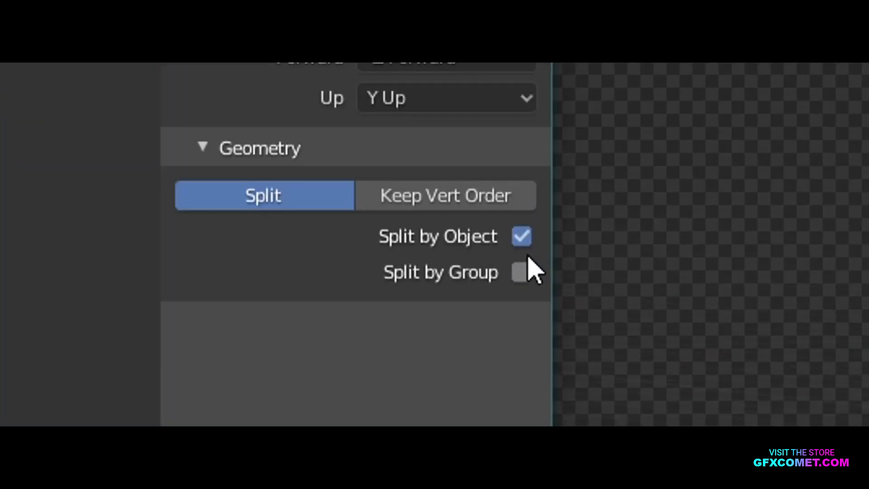
{"action": "left_click", "coordinate": [525, 237]}
{"action": "left_click", "coordinate": [522, 273]}
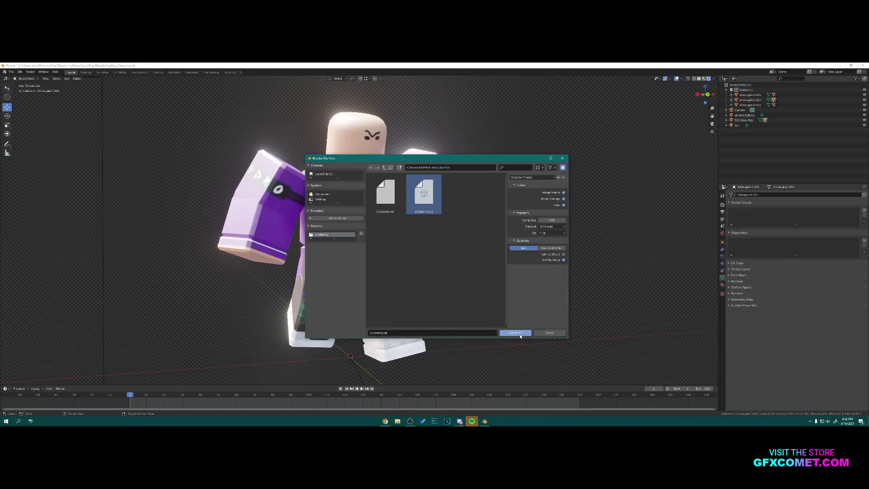
{"action": "left_click", "coordinate": [507, 334]}
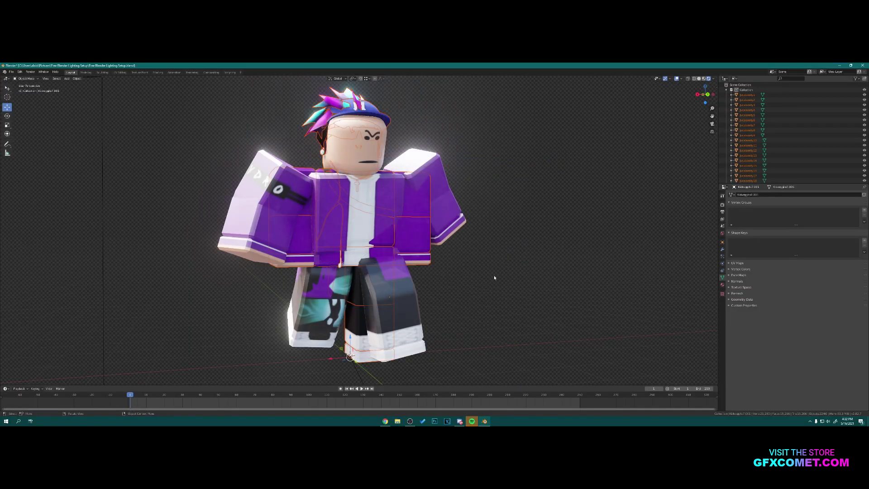
- Move the imported character along the X axis so it stands beside the rig
{"action": "key", "text": "g"}
{"action": "key", "text": "x"}
{"action": "left_click", "coordinate": [644, 211]}
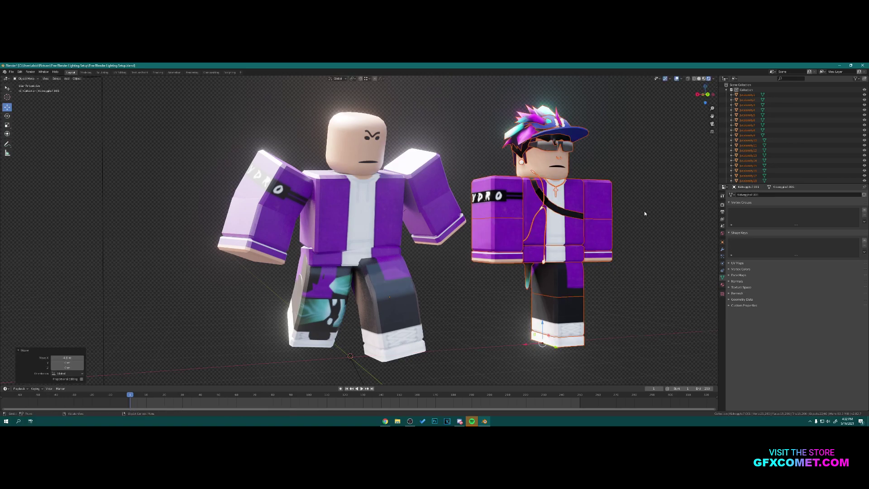
- Delete the imported character's arm, torso and leg pieces, keeping the head, hat, hair and other accessories
{"action": "left_click", "coordinate": [511, 224]}
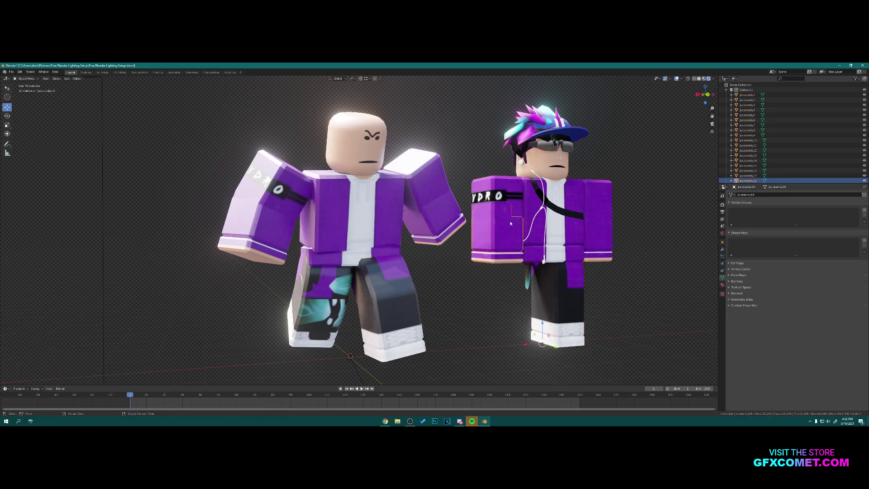
{"action": "left_click", "coordinate": [508, 193], "text": "shift"}
{"action": "left_click", "coordinate": [504, 257], "text": "shift"}
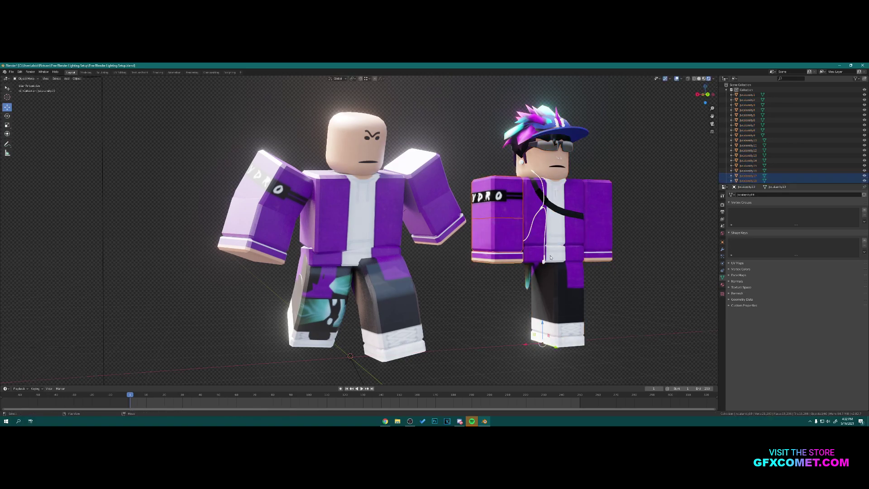
{"action": "left_click", "coordinate": [537, 255], "text": "shift"}
{"action": "left_click", "coordinate": [552, 230], "text": "shift"}
{"action": "left_click", "coordinate": [554, 211], "text": "shift"}
{"action": "left_click", "coordinate": [595, 256], "text": "shift"}
{"action": "left_click", "coordinate": [594, 233], "text": "shift"}
{"action": "left_click", "coordinate": [569, 212], "text": "shift"}
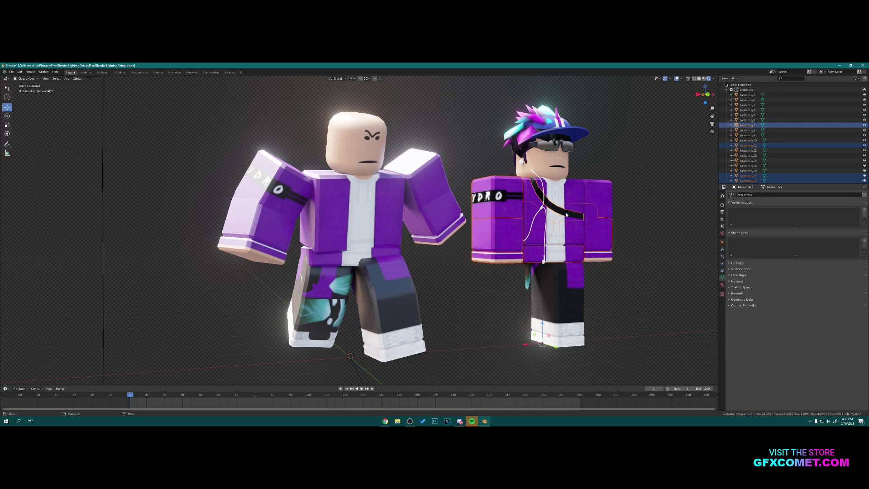
{"action": "left_click", "coordinate": [569, 211], "text": "shift"}
{"action": "left_click", "coordinate": [573, 192], "text": "shift"}
{"action": "left_click", "coordinate": [595, 200], "text": "shift"}
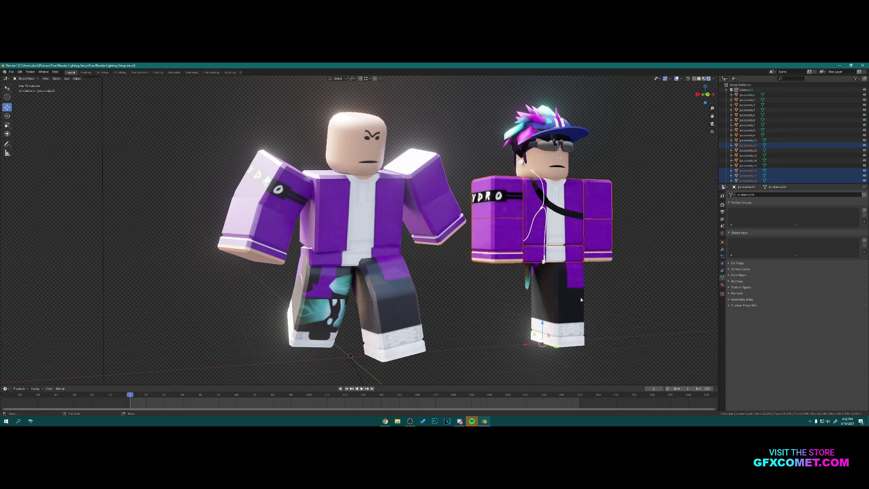
{"action": "left_click", "coordinate": [574, 288], "text": "shift"}
{"action": "left_click", "coordinate": [563, 316], "text": "shift"}
{"action": "left_click", "coordinate": [554, 346], "text": "shift"}
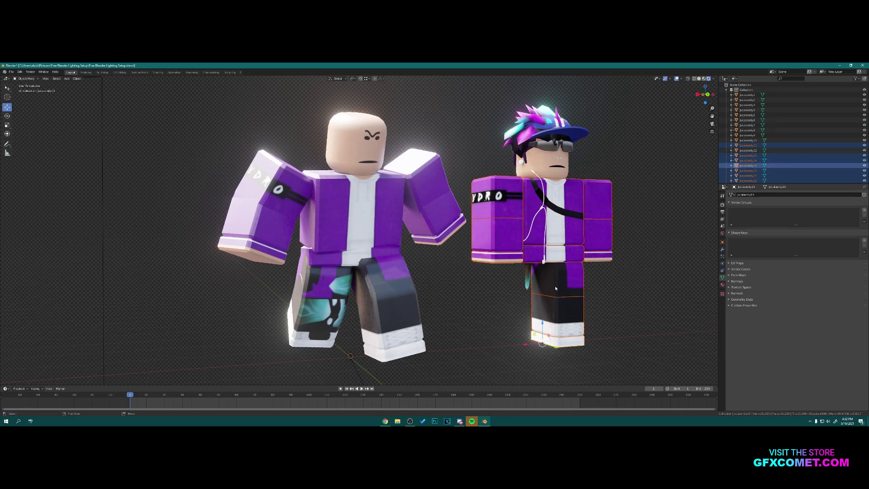
{"action": "key", "text": "Delete"}
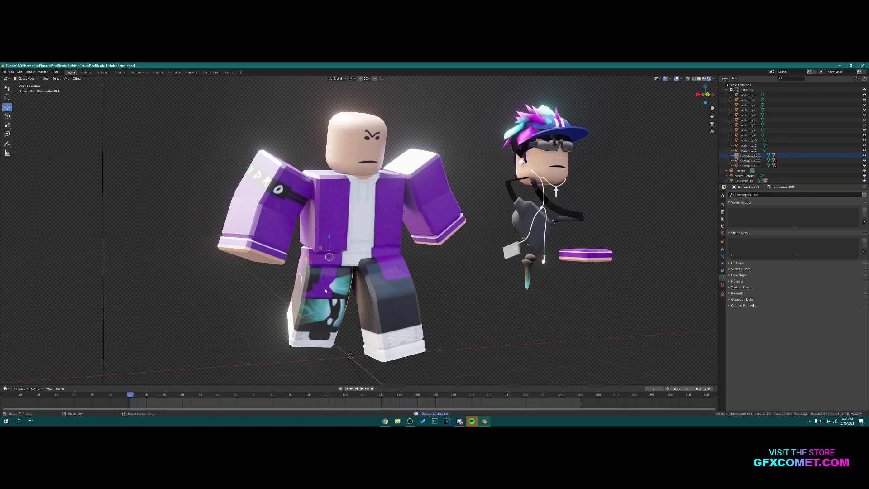
- Clear the rig's patterned leg away from the body and move the dagger accessory along the X axis to the rig's hip
{"action": "left_click", "coordinate": [325, 293]}
{"action": "key", "text": "Delete"}
{"action": "key", "text": "g"}
{"action": "key", "text": "x"}
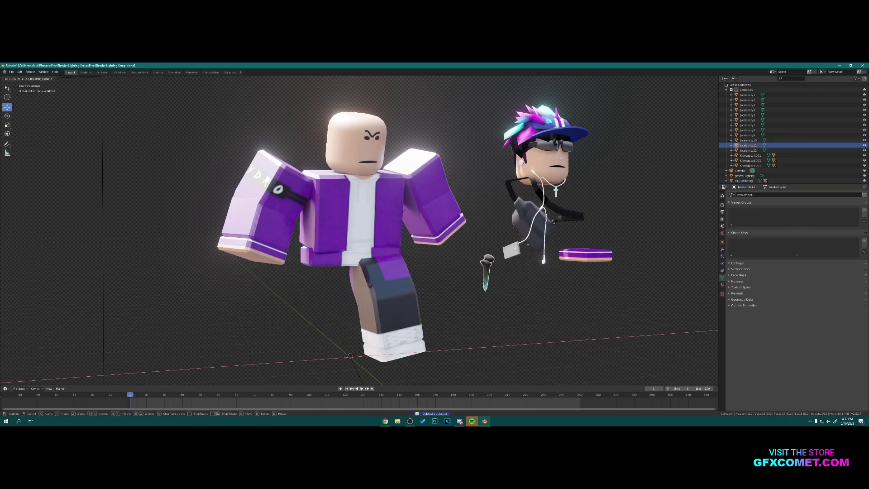
{"action": "left_click", "coordinate": [337, 297]}
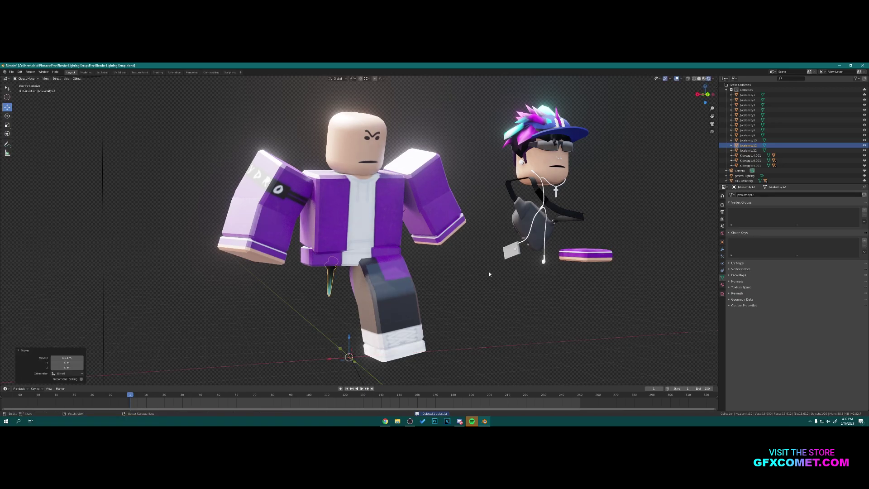
{"action": "left_click", "coordinate": [489, 272]}
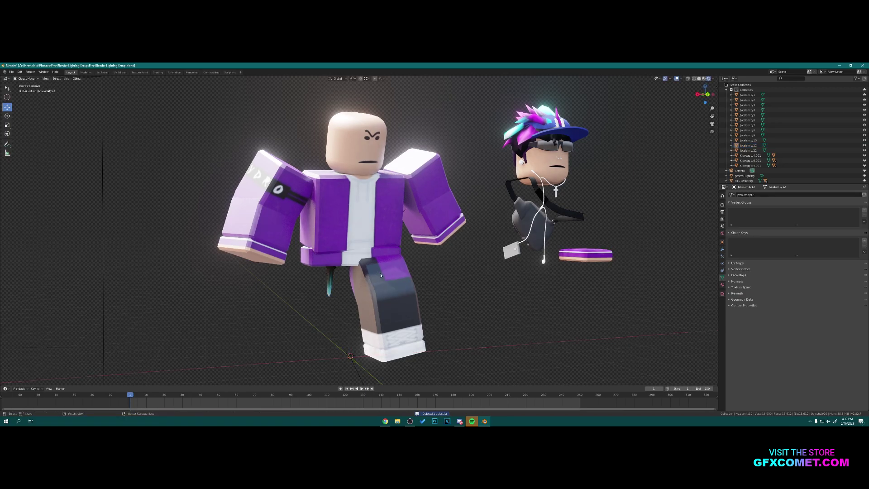
- Delete the imported character's leftover purple waist piece and its head
{"action": "left_click", "coordinate": [605, 252]}
{"action": "key", "text": "Delete"}
{"action": "left_click", "coordinate": [547, 164]}
{"action": "key", "text": "x"}
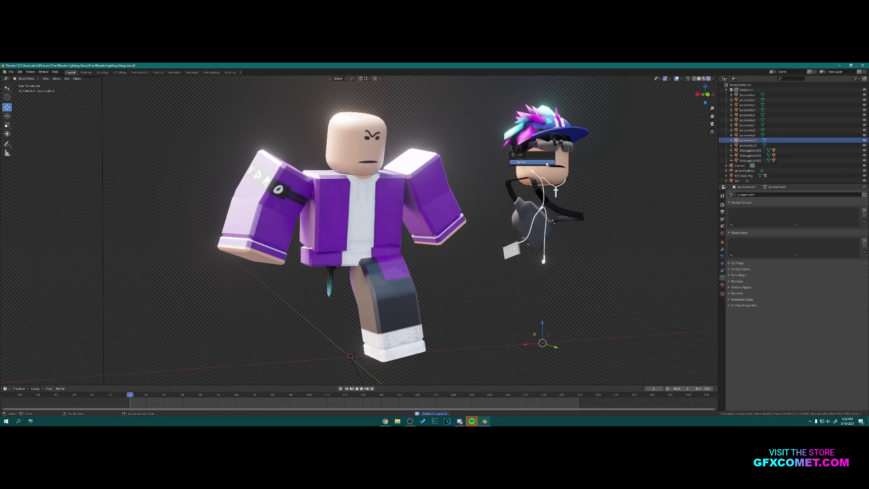
{"action": "left_click", "coordinate": [546, 162]}
- Select the cap, spiky hair, black hair, cross necklace, chest bag and earphones standing beside the rig
{"action": "left_click", "coordinate": [553, 125]}
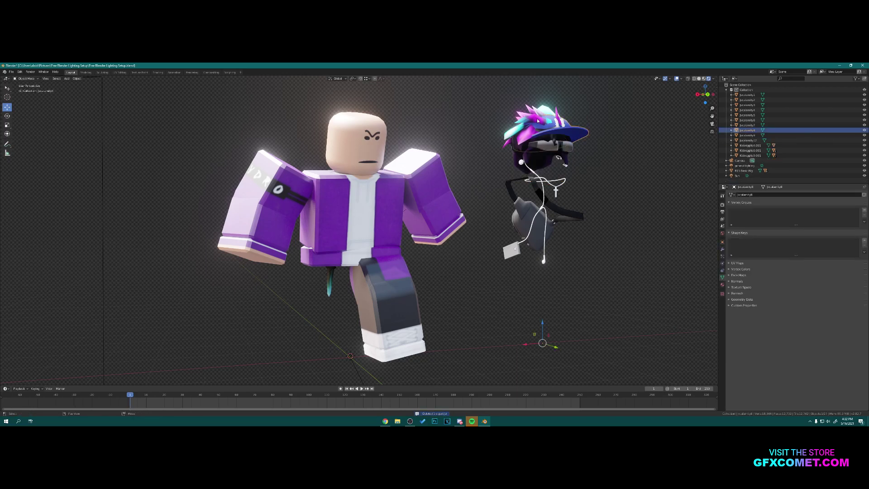
{"action": "left_click", "coordinate": [541, 122], "text": "shift"}
{"action": "left_click", "coordinate": [544, 156], "text": "shift"}
{"action": "left_click", "coordinate": [555, 186], "text": "shift"}
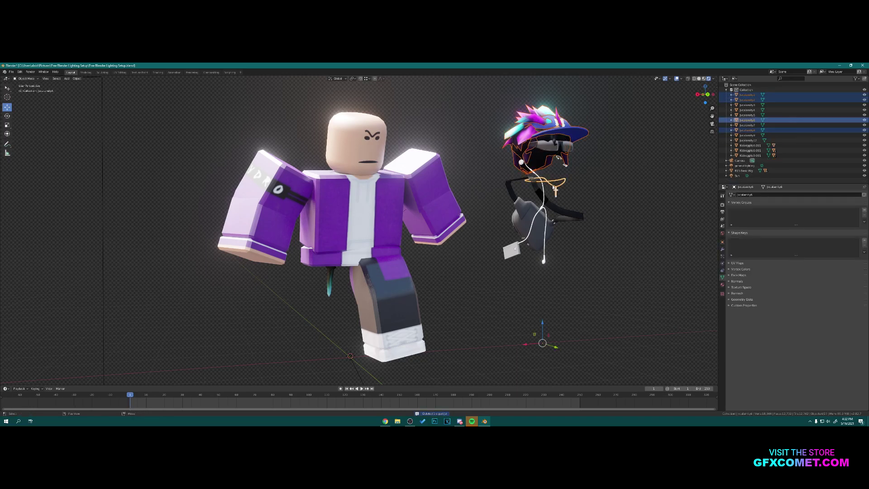
{"action": "left_click", "coordinate": [535, 218], "text": "shift"}
{"action": "left_click", "coordinate": [532, 218], "text": "shift"}
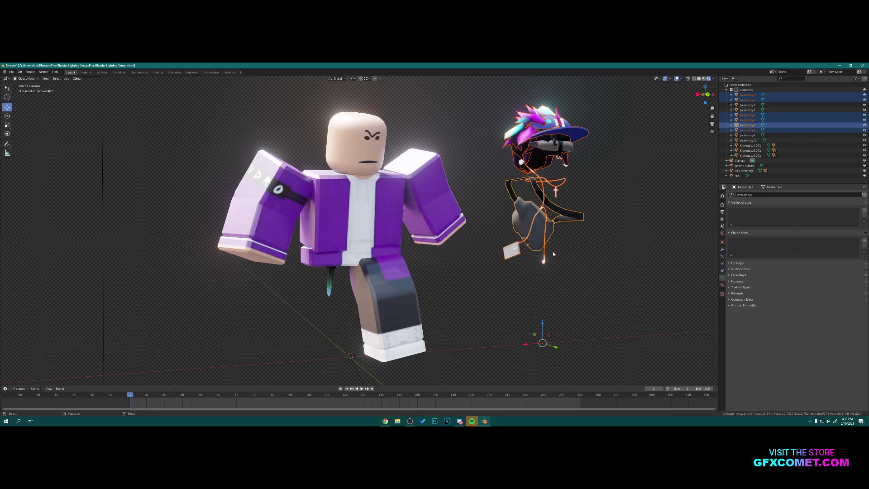
{"action": "key", "text": "g"}
{"action": "key", "text": "x"}
{"action": "right_click", "coordinate": [521, 185]}
- Add the sunglasses and the remaining small face accessories to the selection and move everything along the X axis onto the rig
{"action": "left_click", "coordinate": [560, 146], "text": "shift"}
{"action": "left_click", "coordinate": [562, 164], "text": "shift"}
{"action": "left_click", "coordinate": [566, 170], "text": "shift"}
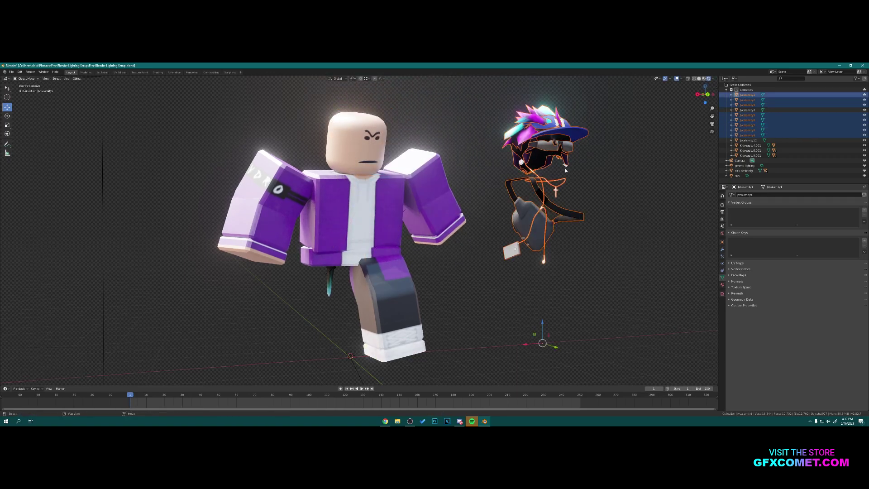
{"action": "left_click", "coordinate": [534, 167], "text": "shift"}
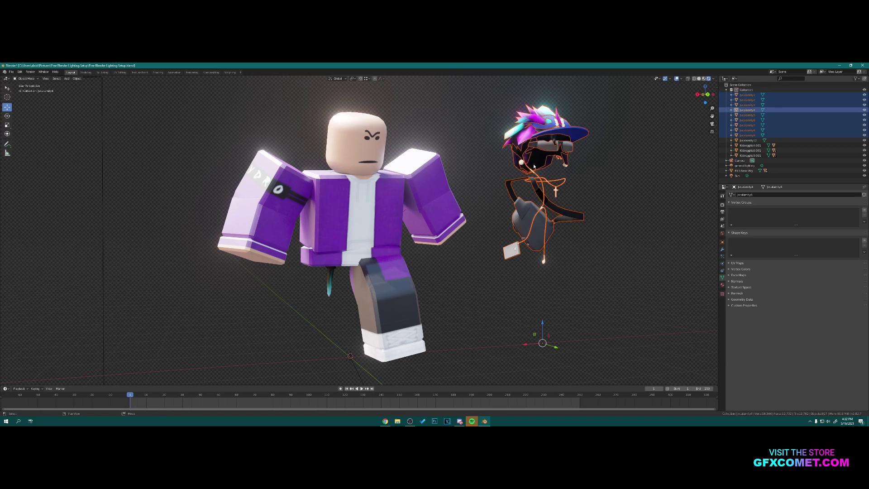
{"action": "key", "text": "g"}
{"action": "key", "text": "x"}
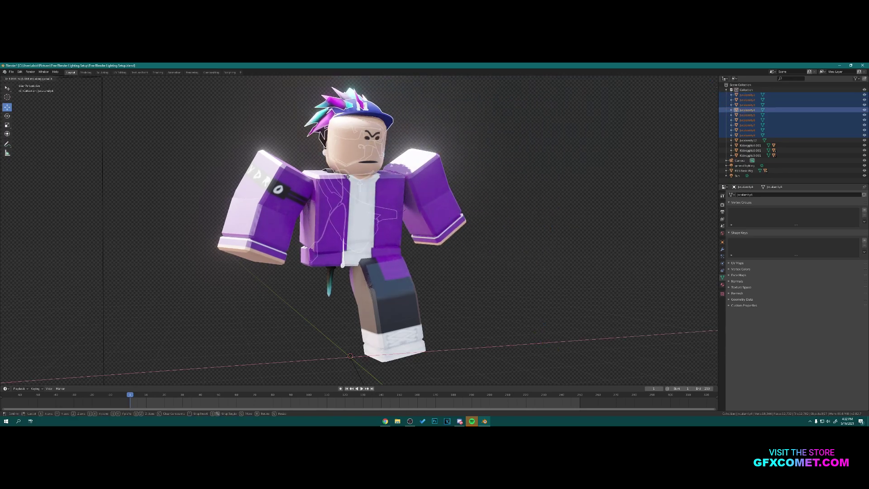
{"action": "left_click", "coordinate": [345, 179]}
- Bring the selected accessories forward along the Y axis and tilt them about the X axis toward the head's angle
{"action": "key", "text": "g"}
{"action": "key", "text": "y"}
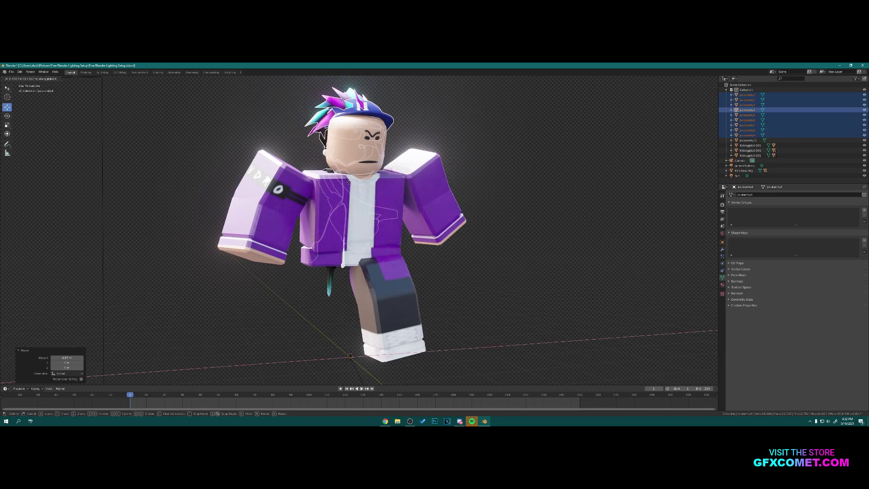
{"action": "left_click", "coordinate": [353, 186]}
{"action": "key", "text": "r"}
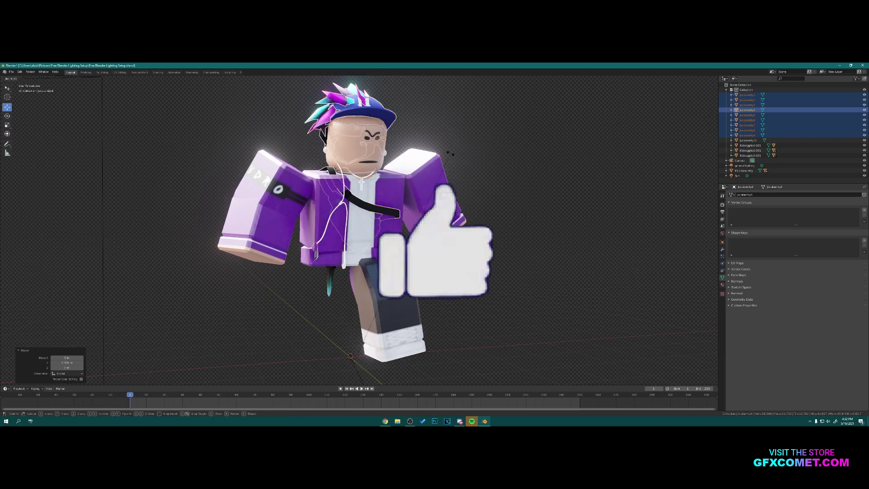
{"action": "key", "text": "x"}
{"action": "left_click", "coordinate": [430, 169]}
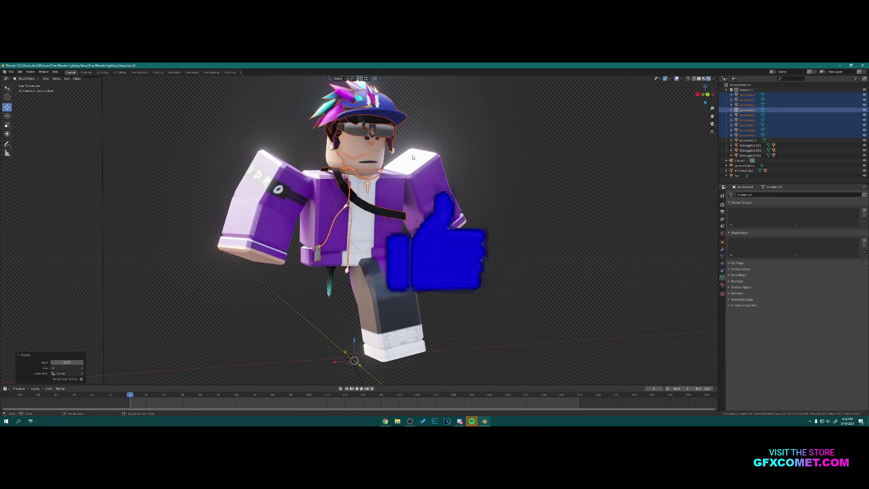
- Nudge the accessories along the Z, Y and X axes so the cap, hair and sunglasses fit the rig's head
{"action": "key", "text": "g"}
{"action": "key", "text": "z"}
{"action": "left_click", "coordinate": [410, 162]}
{"action": "key", "text": "g"}
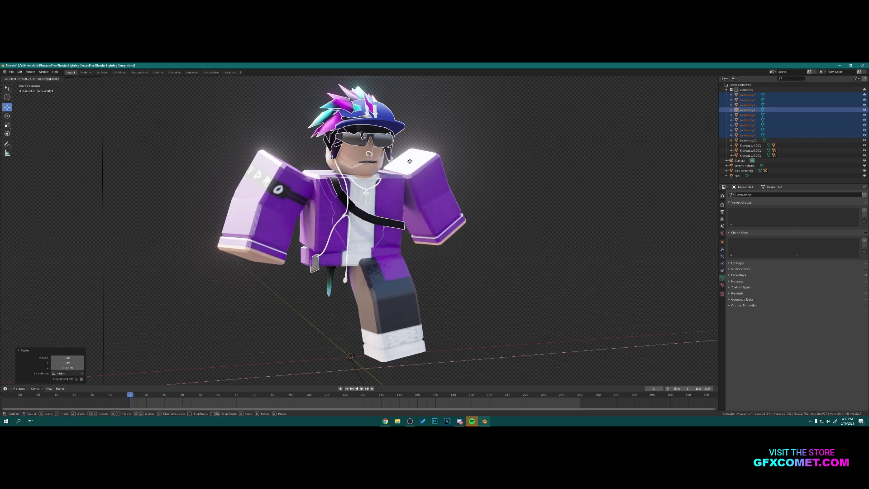
{"action": "key", "text": "y"}
{"action": "left_click", "coordinate": [409, 162]}
{"action": "key", "text": "g"}
{"action": "key", "text": "z"}
{"action": "left_click", "coordinate": [409, 161]}
{"action": "key", "text": "g"}
{"action": "key", "text": "x"}
{"action": "left_click", "coordinate": [409, 161]}
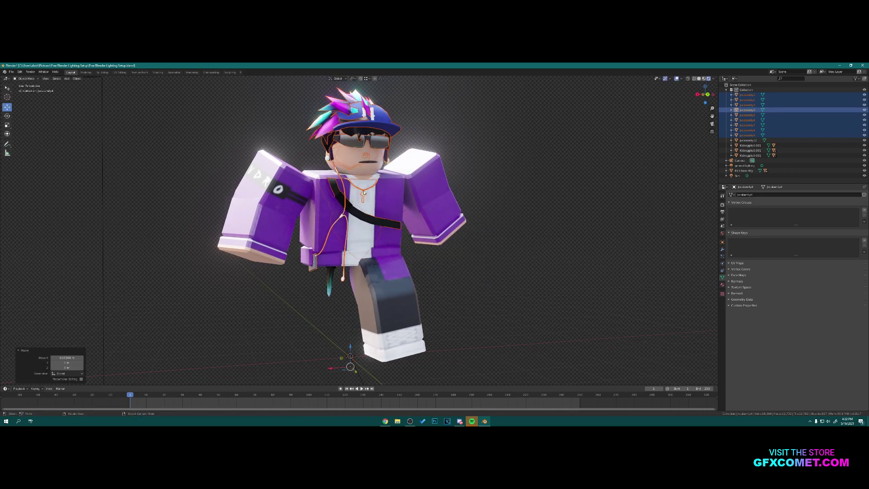
- Turn the accessories slightly about the Z axis and shift them along X and Z to centre them on the face
{"action": "scroll", "coordinate": [409, 161], "scroll_direction": "up", "scroll_amount": 4}
{"action": "middle_click_drag", "start_coordinate": [410, 161], "coordinate": [534, 209]}
{"action": "key", "text": "r"}
{"action": "key", "text": "z"}
{"action": "left_click", "coordinate": [521, 204]}
{"action": "key", "text": "g"}
{"action": "key", "text": "x"}
{"action": "left_click", "coordinate": [416, 192]}
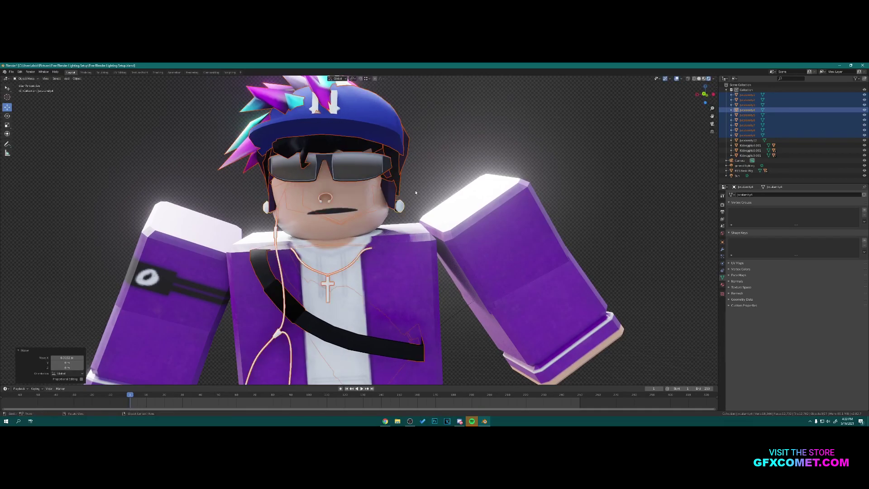
{"action": "key", "text": "g"}
{"action": "key", "text": "z"}
{"action": "left_click", "coordinate": [417, 190]}
- Shift the accessories along the X and Y axes and adjust their tilt about X to fit the side of the head
{"action": "key", "text": "shift+grave"}
{"action": "middle_click_drag", "start_coordinate": [416, 190], "coordinate": [385, 190]}
{"action": "key", "text": "g"}
{"action": "key", "text": "x"}
{"action": "left_click", "coordinate": [508, 194]}
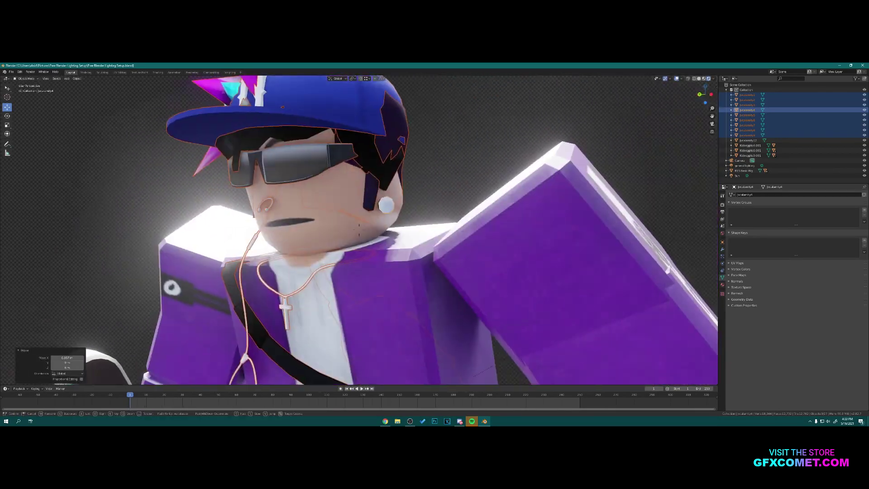
{"action": "key", "text": "g"}
{"action": "key", "text": "y"}
{"action": "left_click", "coordinate": [398, 190]}
{"action": "key", "text": "r"}
{"action": "key", "text": "x"}
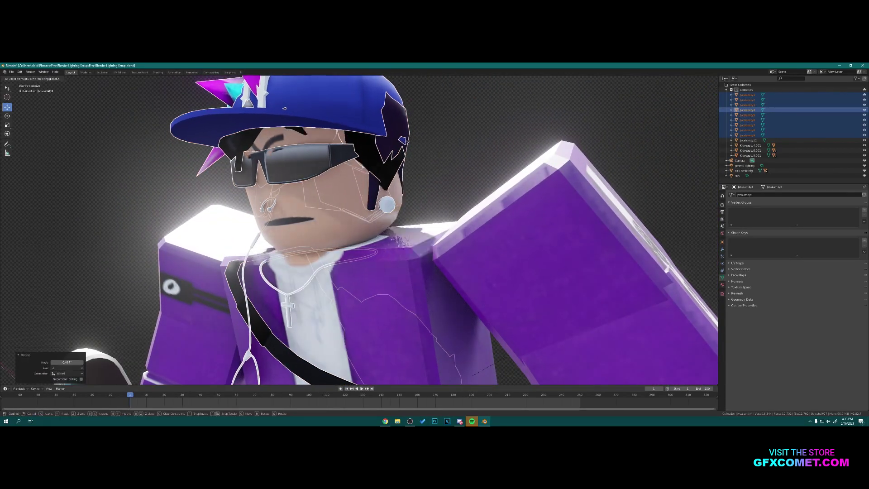
{"action": "left_click", "coordinate": [419, 132]}
- Rotate the accessories about the X axis, checking their fit against the head from the side
{"action": "middle_click_drag", "start_coordinate": [419, 132], "coordinate": [317, 149]}
{"action": "key", "text": "shift+grave"}
{"action": "left_click", "coordinate": [453, 199]}
{"action": "key", "text": "r"}
{"action": "key", "text": "x"}
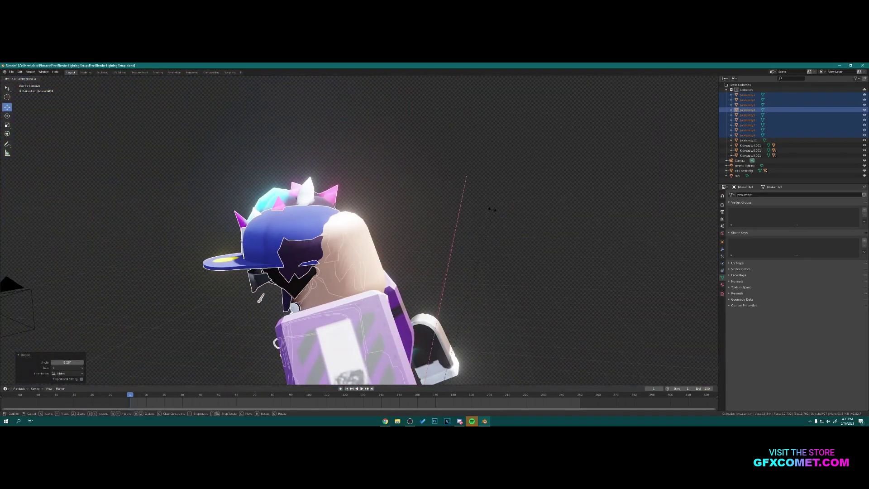
{"action": "left_click", "coordinate": [493, 208]}
- Set the accessories' origins to their own geometry and rotate them about the X axis to match the head's lean
{"action": "left_click", "coordinate": [77, 78]}
{"action": "left_click", "coordinate": [135, 94]}
{"action": "key", "text": "r"}
{"action": "key", "text": "x"}
{"action": "left_click", "coordinate": [395, 164]}
- Move the accessories along the Y and Z axes to seat them on the head, and clear the selection
{"action": "key", "text": "g"}
{"action": "key", "text": "y"}
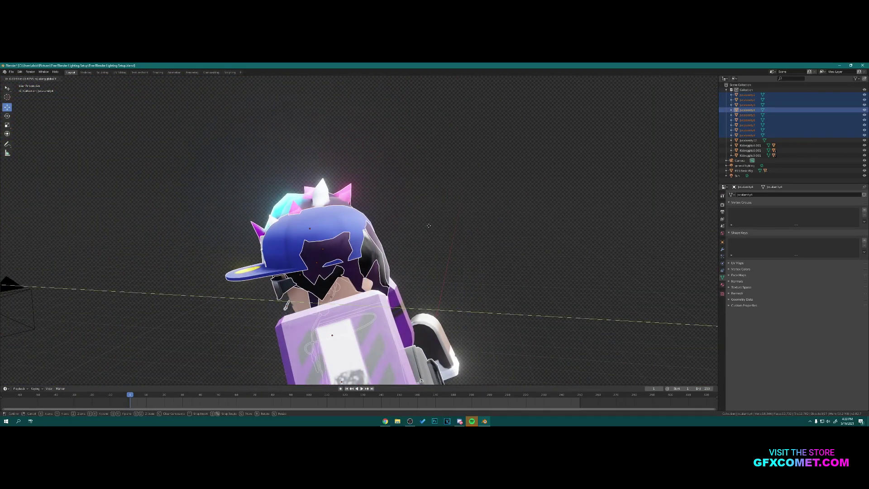
{"action": "left_click", "coordinate": [437, 226]}
{"action": "middle_click_drag", "start_coordinate": [437, 227], "coordinate": [534, 227]}
{"action": "key", "text": "shift+grave"}
{"action": "key", "text": "w"}
{"action": "key", "text": "Escape"}
{"action": "key", "text": "g"}
{"action": "key", "text": "z"}
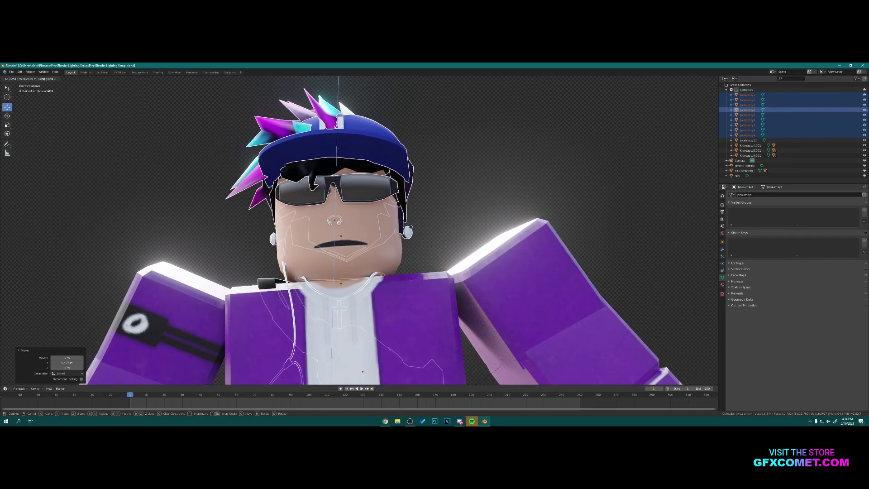
{"action": "left_click", "coordinate": [410, 228]}
{"action": "left_click", "coordinate": [446, 206]}
- Delete the stray patterned leg piece standing apart from the character
{"action": "key", "text": "shift+grave"}
{"action": "key", "text": "s"}
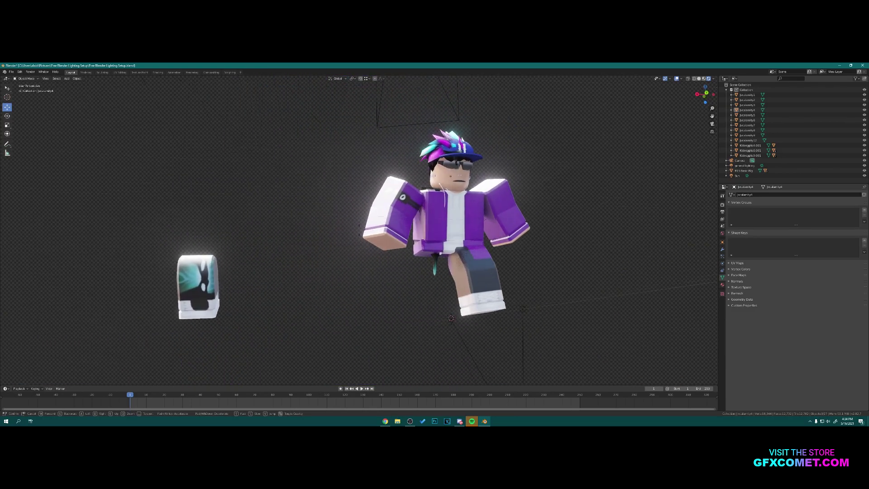
{"action": "key", "text": "w"}
{"action": "left_click", "coordinate": [360, 232]}
{"action": "left_click", "coordinate": [149, 269]}
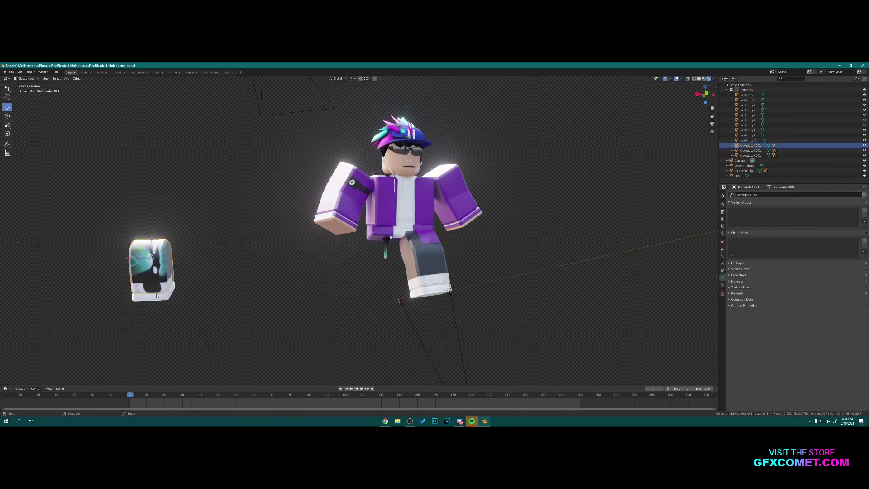
{"action": "key", "text": "Delete"}
{"action": "left_click", "coordinate": [391, 245]}
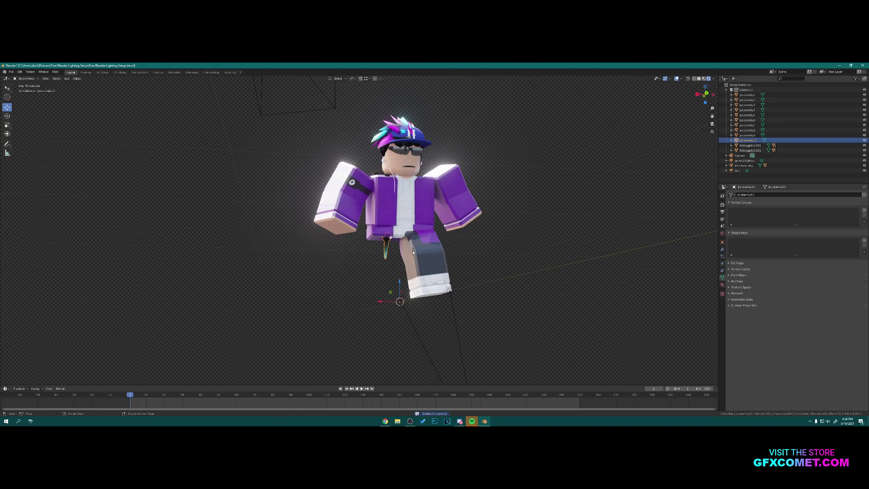
{"action": "key", "text": "shift+grave"}
{"action": "key", "text": "w"}
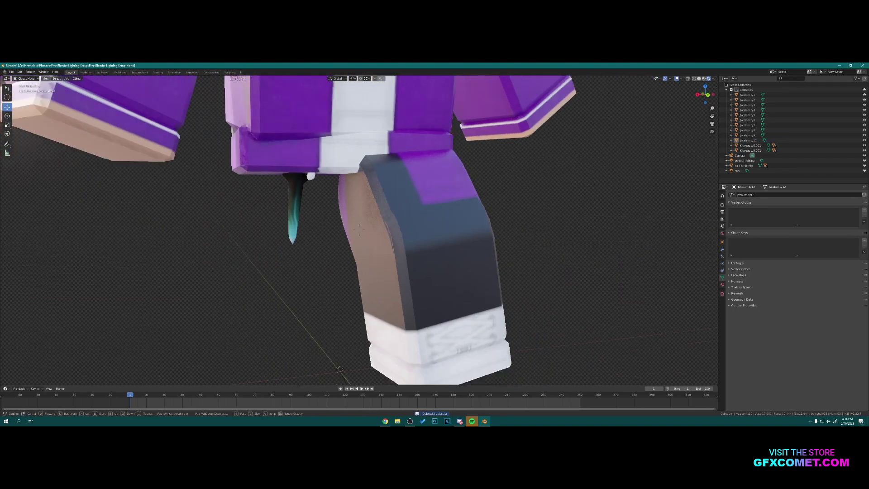
{"action": "key", "text": "s"}
{"action": "left_click", "coordinate": [359, 230]}
- Try posing the arm with the black armband by rotating its upper and lower parts inward across the torso
{"action": "left_click", "coordinate": [286, 144]}
{"action": "key", "text": "r"}
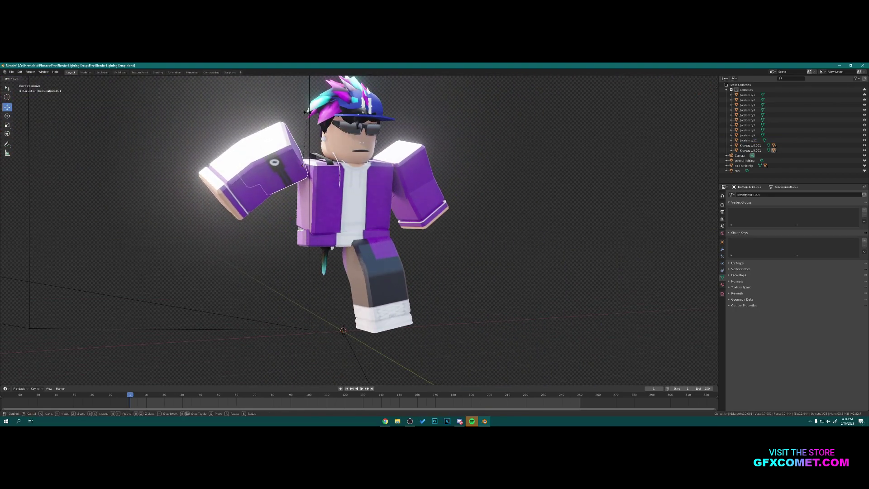
{"action": "left_click", "coordinate": [350, 204]}
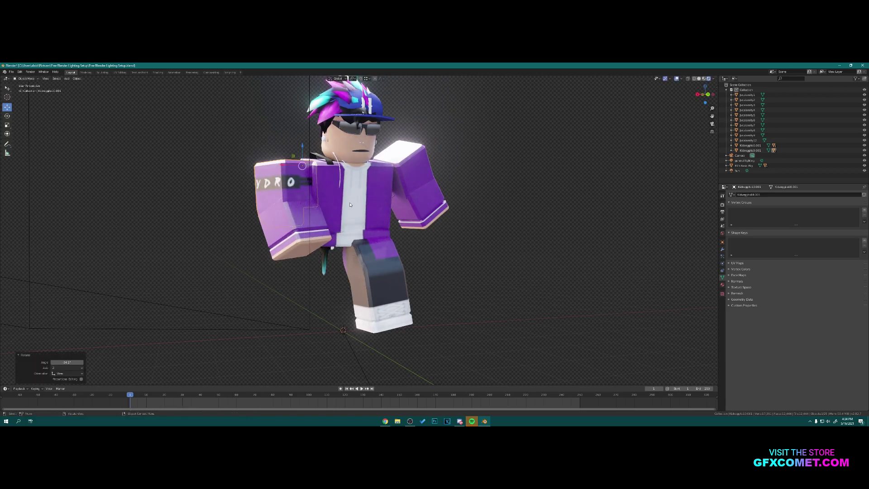
{"action": "left_click", "coordinate": [316, 209]}
{"action": "key", "text": "r"}
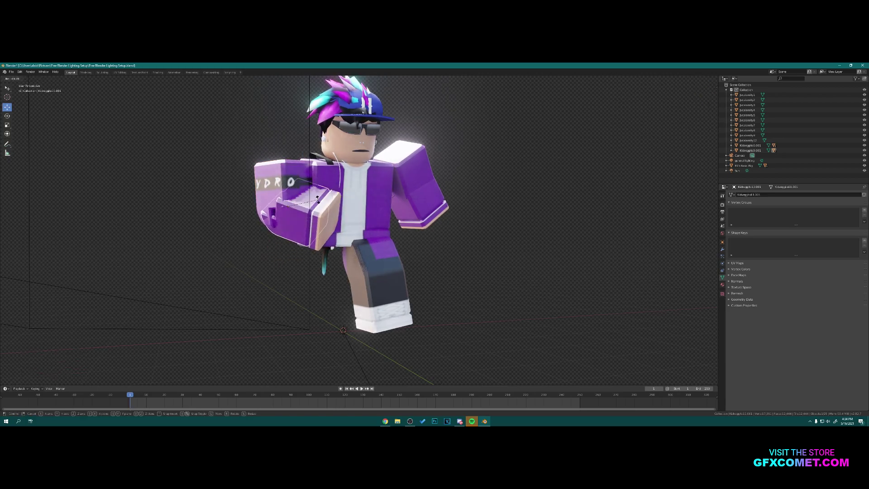
{"action": "left_click", "coordinate": [317, 198]}
{"action": "key", "text": "r"}
{"action": "key", "text": "x"}
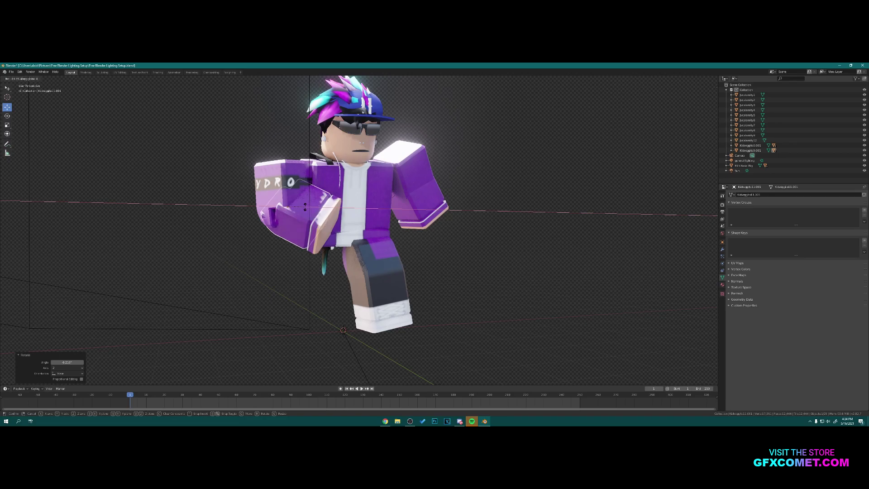
{"action": "left_click", "coordinate": [381, 186]}
- Undo all the trial arm rotations and clear the selection
{"action": "key", "text": "ctrl+z"}
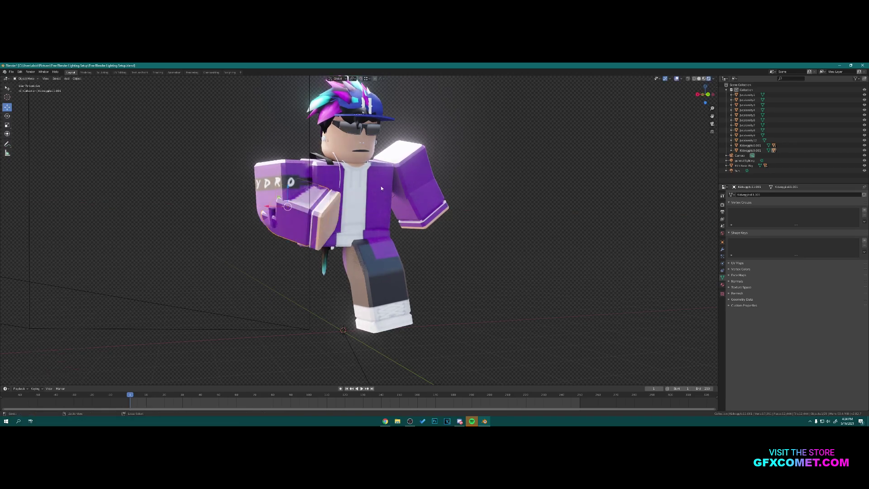
{"action": "key", "text": "ctrl+z"}
{"action": "key", "text": "ctrl+z"}
{"action": "key", "text": "ctrl+z"}
{"action": "key", "text": "ctrl+z"}
{"action": "left_click", "coordinate": [490, 183]}
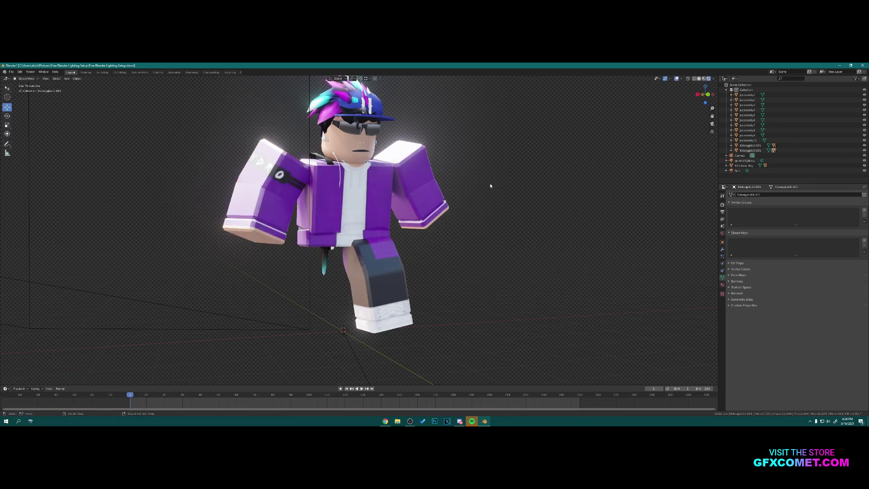
- Fly the camera in closer to frame the character from the hair down to the upper leg
{"action": "middle_click_drag", "start_coordinate": [562, 175], "coordinate": [574, 226], "text": "shift"}
{"action": "scroll", "coordinate": [575, 227], "scroll_direction": "up", "scroll_amount": 3}
{"action": "scroll", "coordinate": [575, 228], "scroll_direction": "down", "scroll_amount": 2}
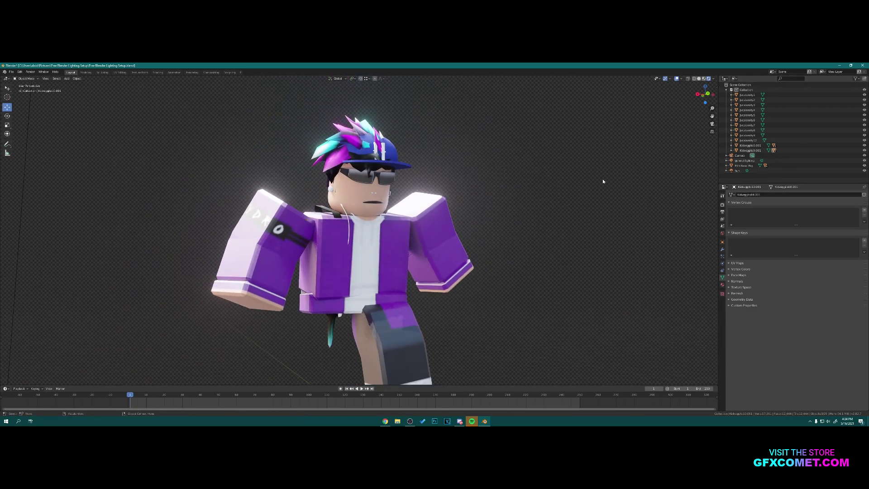
{"action": "key", "text": "KP_0"}
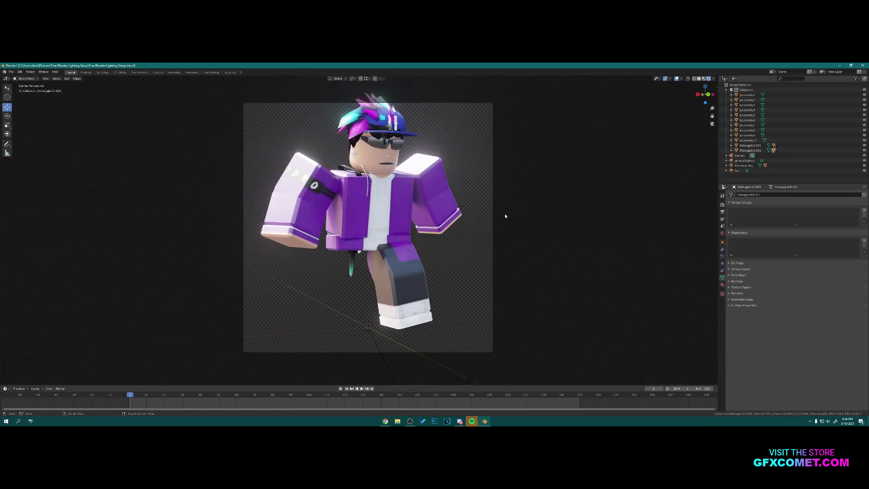
{"action": "key", "text": "shift+grave"}
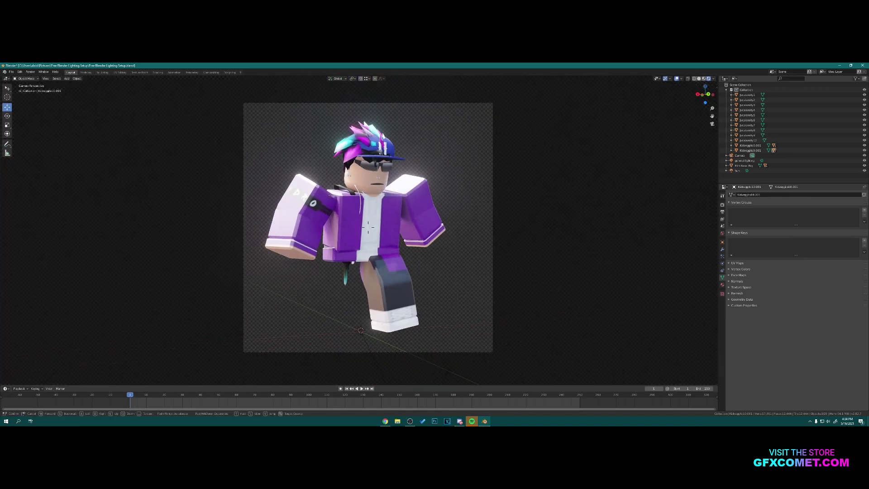
{"action": "key", "text": "w"}
{"action": "key", "text": "s"}
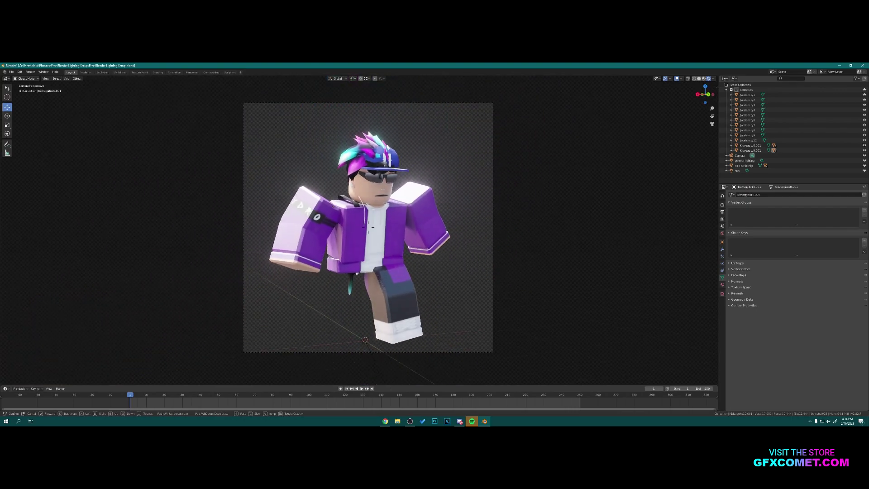
{"action": "key", "text": "w"}
{"action": "key", "text": "s"}
{"action": "key", "text": "w"}
{"action": "key", "text": "s"}
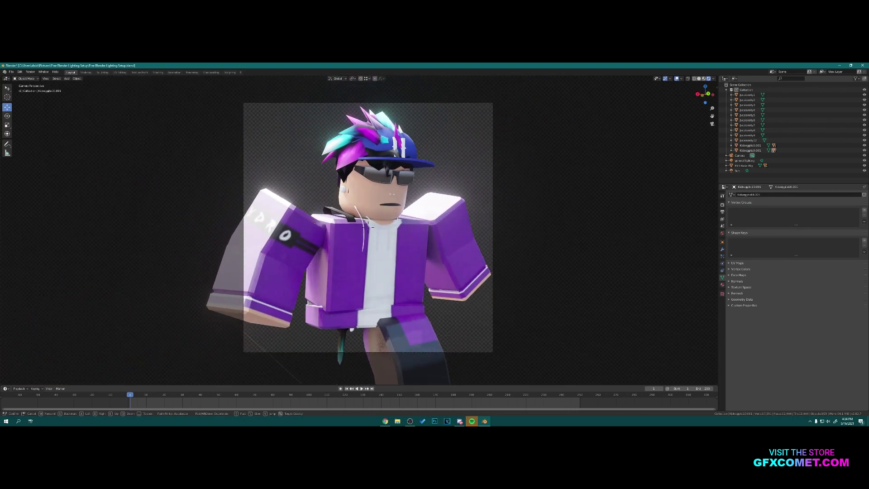
{"action": "key", "text": "s"}
{"action": "left_click", "coordinate": [368, 227]}
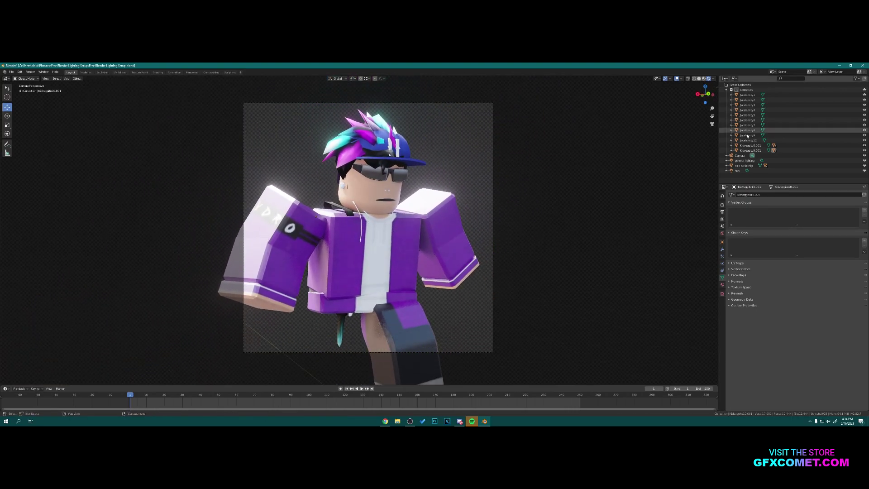
- Rotate the sun light so it falls differently across the character, and clear the selection
{"action": "left_click", "coordinate": [737, 170]}
{"action": "key", "text": "g"}
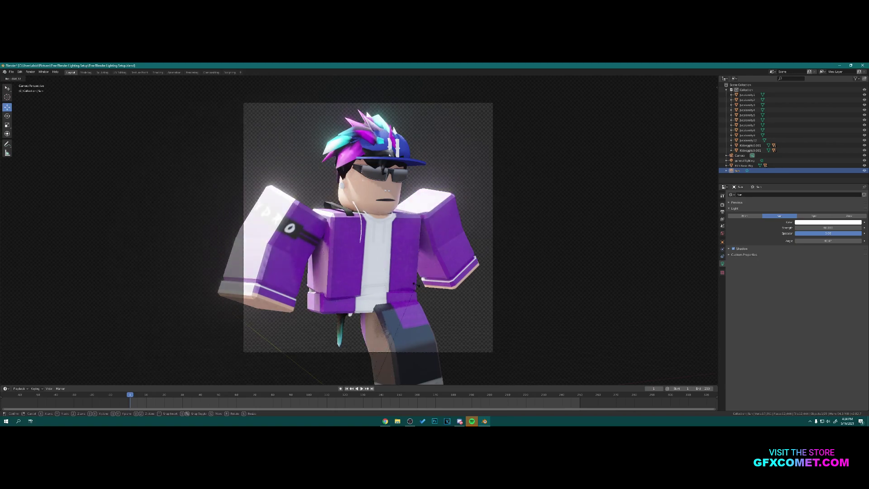
{"action": "left_click", "coordinate": [489, 198]}
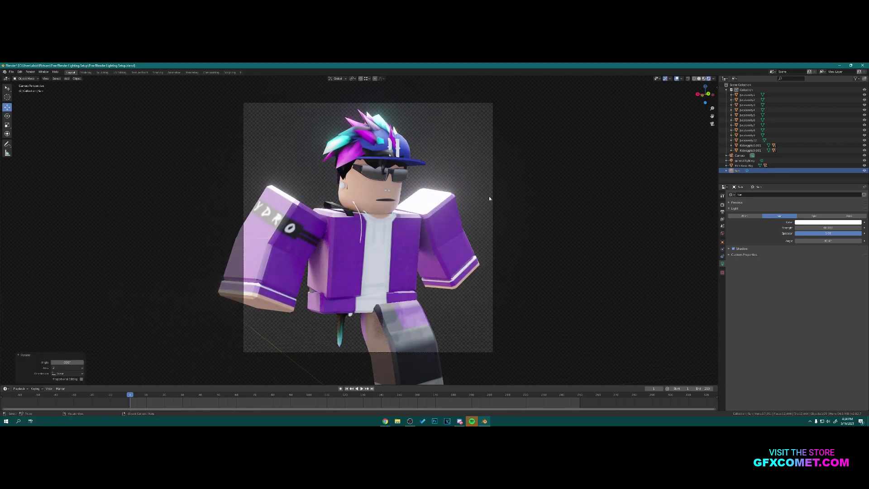
{"action": "left_click", "coordinate": [544, 158]}
- Make the sunglasses' material shinier by raising its metallic value and slightly lowering its roughness
{"action": "left_click", "coordinate": [379, 176]}
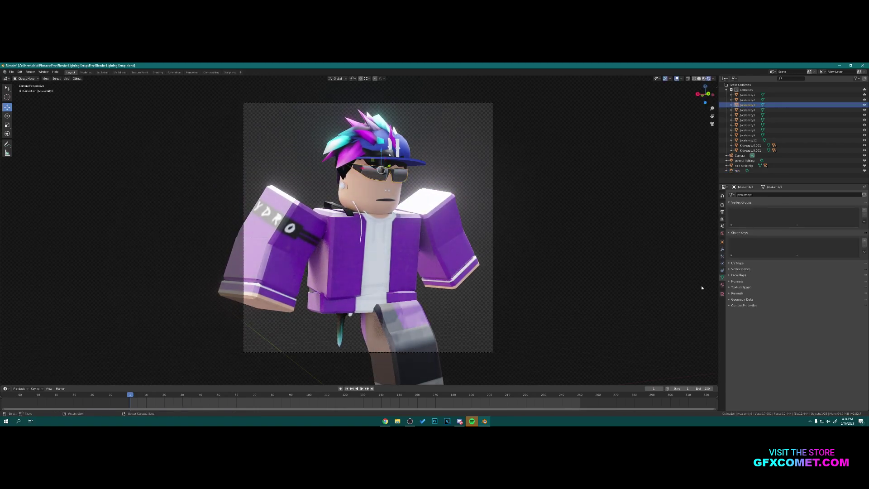
{"action": "left_click", "coordinate": [723, 285]}
{"action": "left_click_drag", "start_coordinate": [815, 308], "coordinate": [818, 327]}
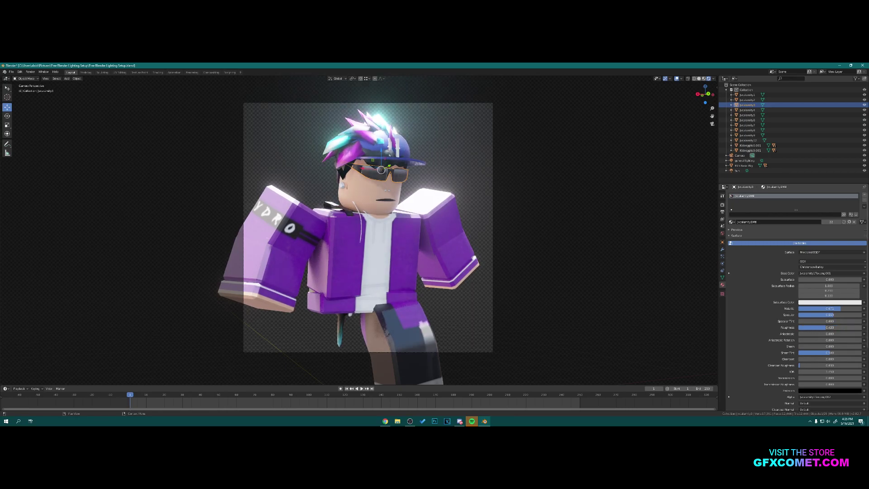
- Add a Bump node to the clothing material of the arm, between its image texture and the Principled BSDF
{"action": "left_click", "coordinate": [372, 196]}
{"action": "left_click", "coordinate": [436, 211]}
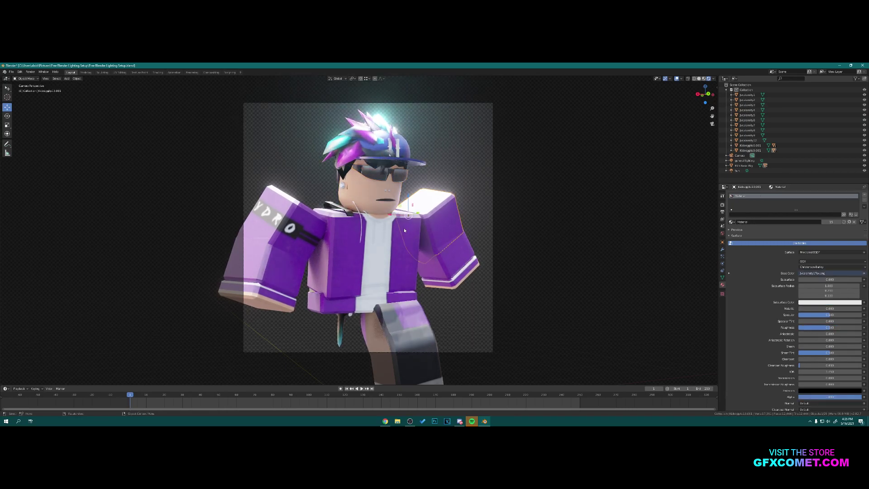
{"action": "left_click", "coordinate": [158, 73]}
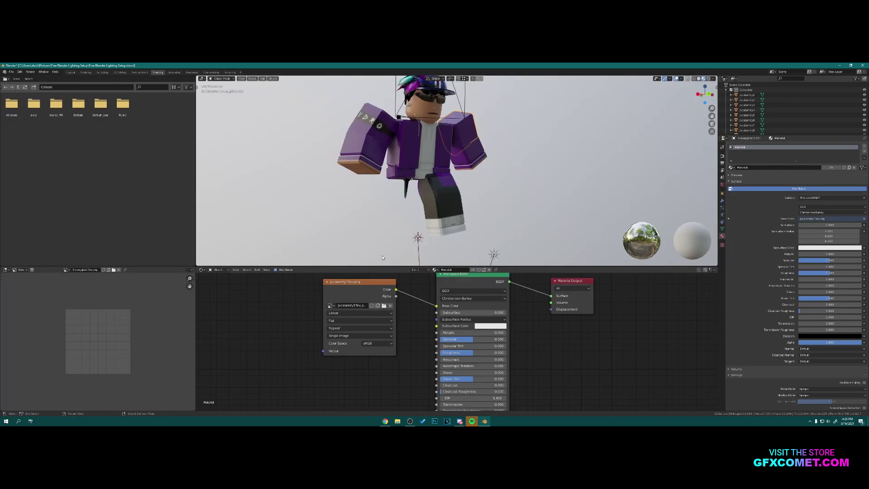
{"action": "left_click_drag", "start_coordinate": [373, 289], "coordinate": [259, 290]}
{"action": "key", "text": "shift+a"}
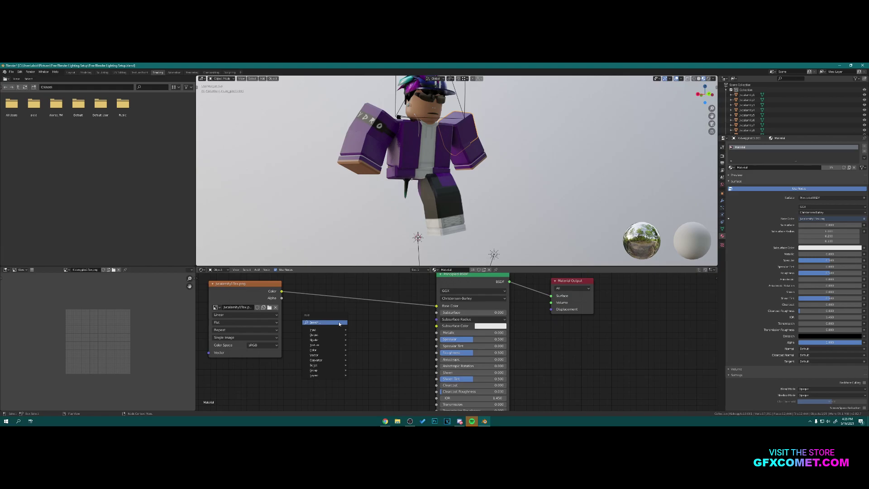
{"action": "left_click", "coordinate": [339, 323]}
{"action": "type", "text": "bump"}
{"action": "key", "text": "Return"}
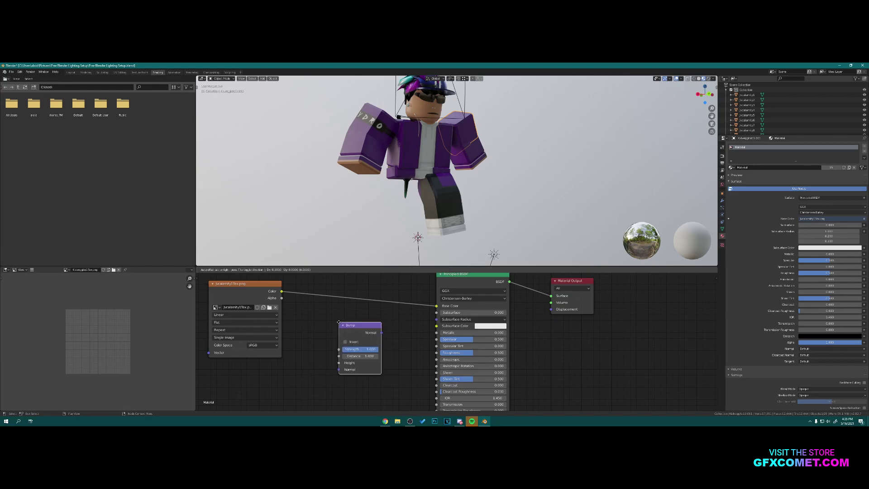
{"action": "left_click", "coordinate": [356, 336]}
- Connect the Bump output to the Principled BSDF's Normal input and the image texture's Color to the Bump's Height
{"action": "middle_click_drag", "start_coordinate": [414, 350], "coordinate": [393, 312]}
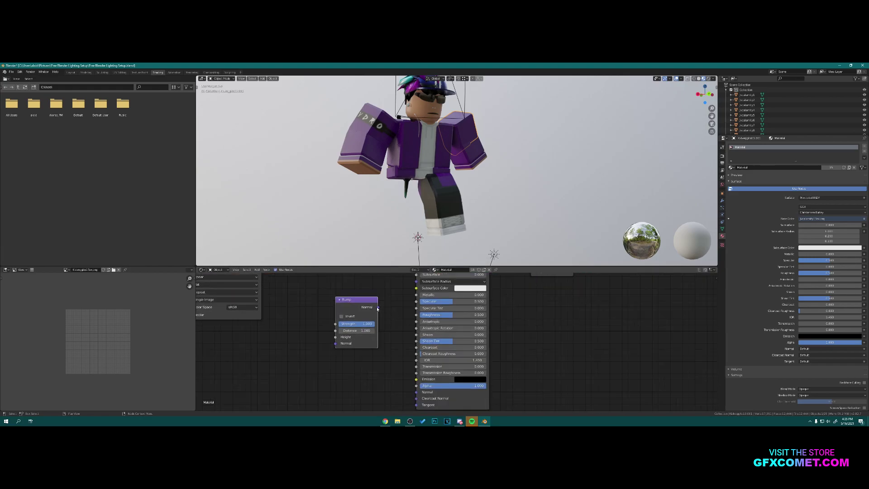
{"action": "left_click_drag", "start_coordinate": [377, 308], "coordinate": [416, 392]}
{"action": "middle_click_drag", "start_coordinate": [394, 315], "coordinate": [505, 366]}
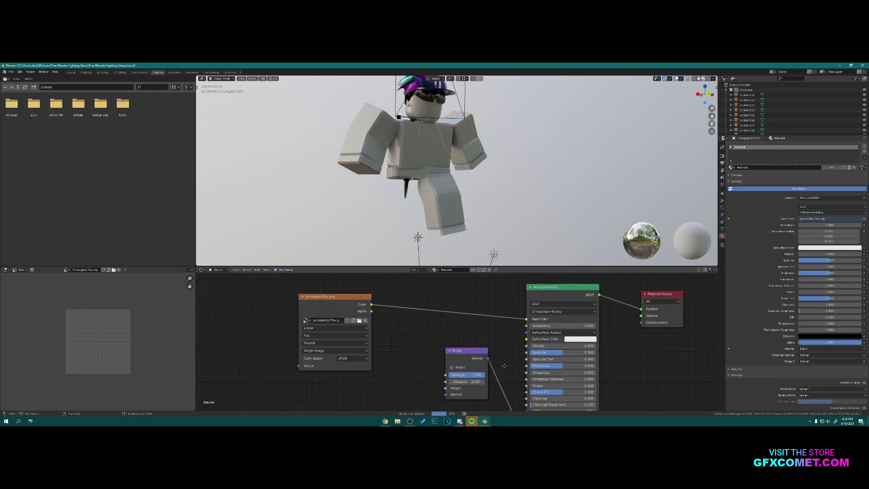
{"action": "left_click_drag", "start_coordinate": [371, 304], "coordinate": [445, 387]}
- Check the clothing's relief up close and reduce the Bump node's strength to about 0.29
{"action": "key", "text": "shift+grave"}
{"action": "key", "text": "w"}
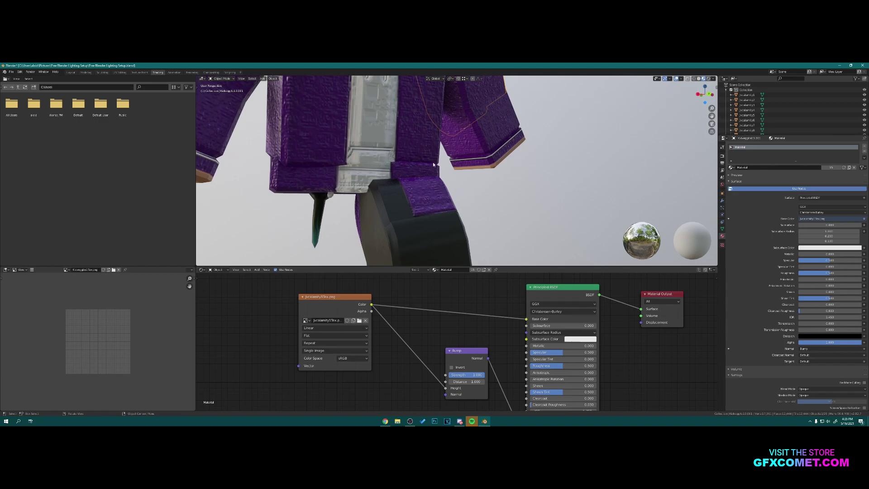
{"action": "key", "text": "s"}
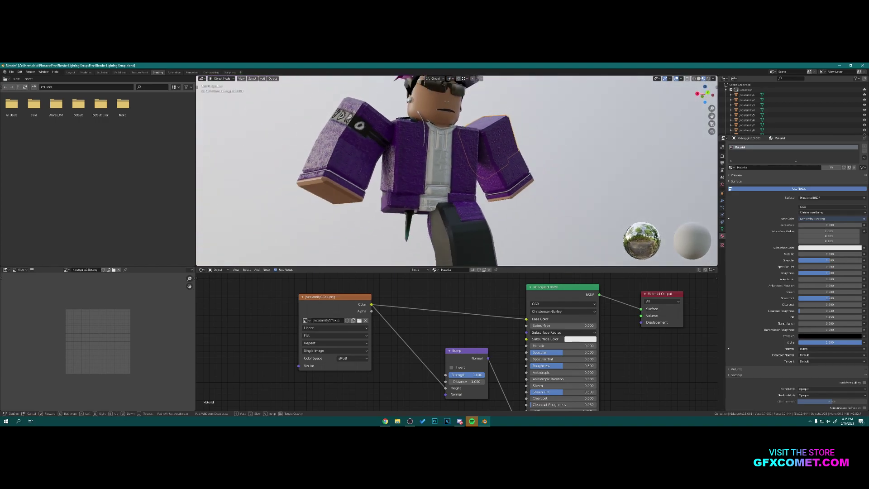
{"action": "left_click", "coordinate": [456, 170]}
{"action": "left_click_drag", "start_coordinate": [478, 375], "coordinate": [450, 375]}
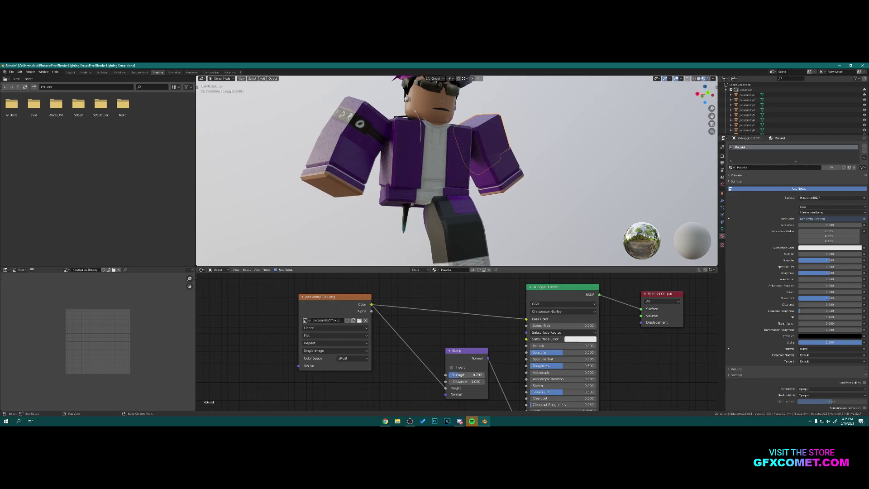
- Lower the clothing's bump strength to about 0.2 and set metallic to about 0.65, specular to about 0.07 and roughness to about 0.7
{"action": "left_click", "coordinate": [457, 171]}
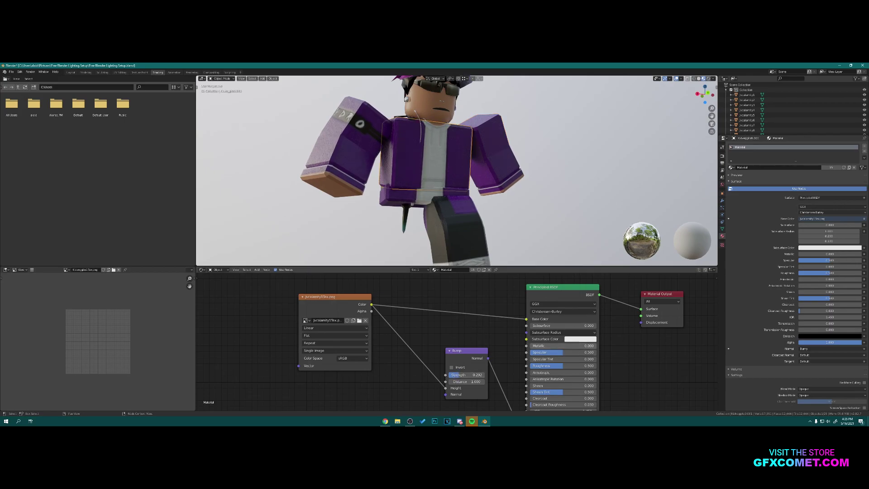
{"action": "mouse_move", "coordinate": [548, 346]}
{"action": "left_mouse_down"}
{"action": "mouse_move", "coordinate": [588, 352]}
{"action": "mouse_move", "coordinate": [543, 366]}
{"action": "mouse_move", "coordinate": [563, 366]}
{"action": "left_mouse_up"}
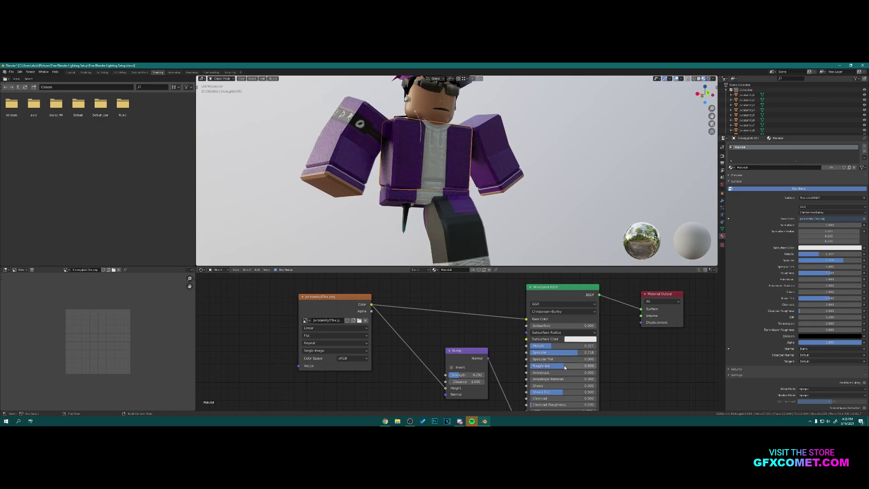
{"action": "middle_click_drag", "start_coordinate": [484, 336], "coordinate": [481, 327]}
{"action": "left_click_drag", "start_coordinate": [464, 366], "coordinate": [460, 367]}
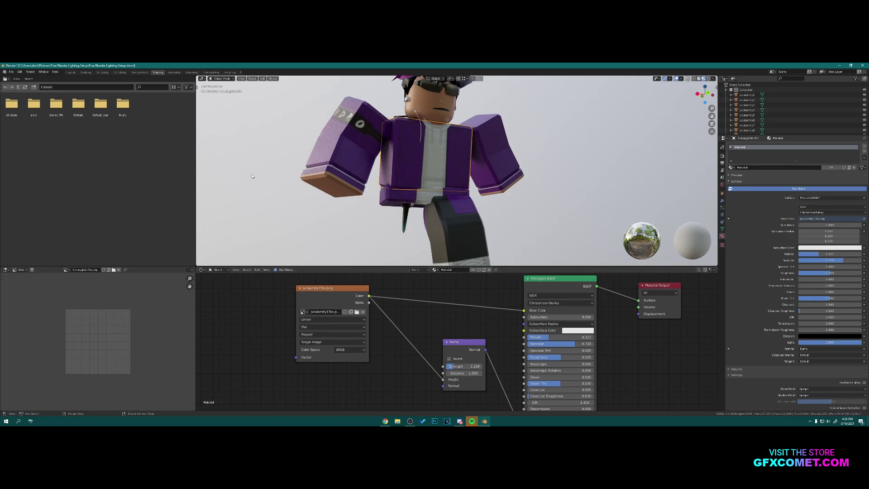
{"action": "left_click", "coordinate": [70, 73]}
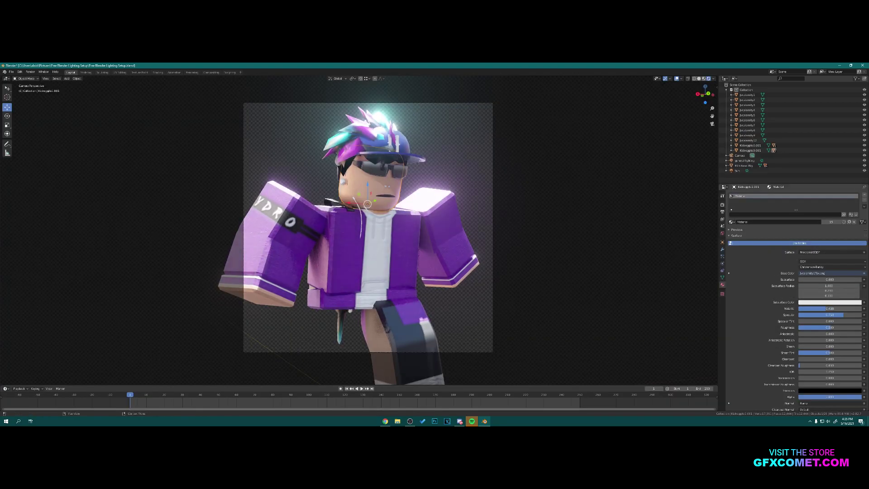
{"action": "mouse_move", "coordinate": [822, 310]}
{"action": "left_mouse_down"}
{"action": "mouse_move", "coordinate": [859, 309]}
{"action": "mouse_move", "coordinate": [803, 315]}
{"action": "mouse_move", "coordinate": [859, 327]}
{"action": "mouse_move", "coordinate": [848, 327]}
{"action": "left_mouse_up"}
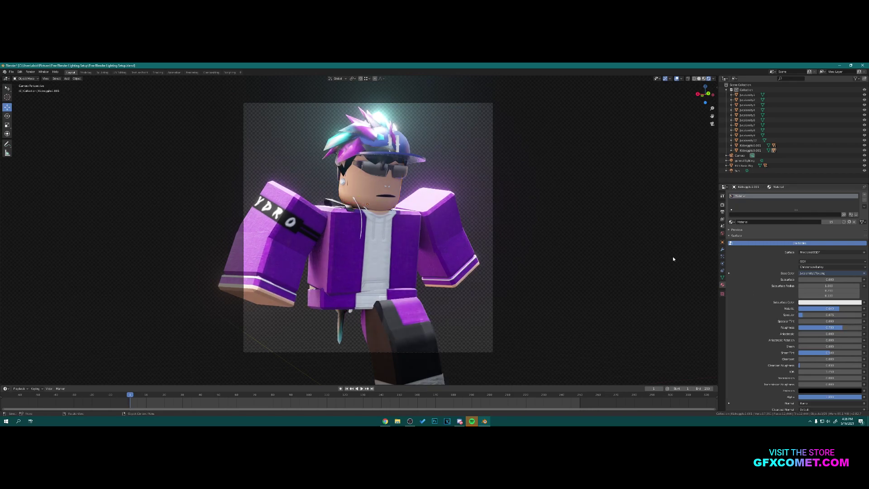
- Set the sun light's specular to about 0.5 and rotate the light again to illuminate the character
{"action": "left_click", "coordinate": [773, 170]}
{"action": "left_click_drag", "start_coordinate": [844, 235], "coordinate": [826, 233]}
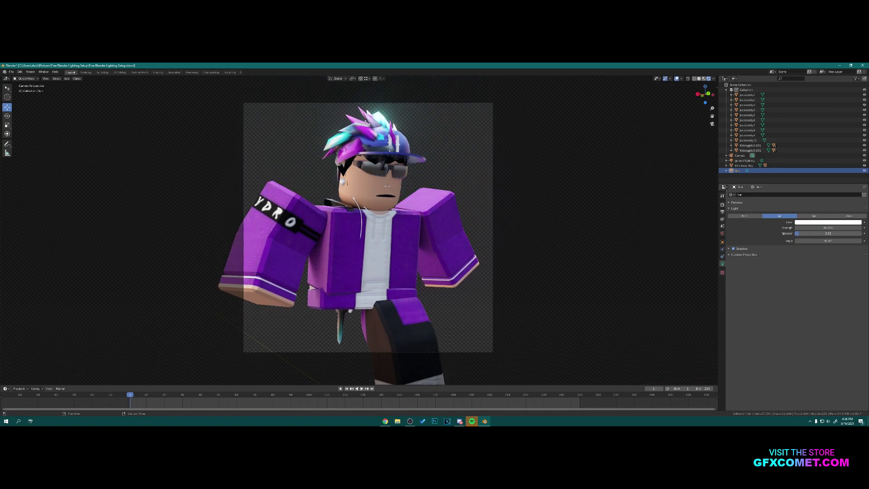
{"action": "key", "text": "r"}
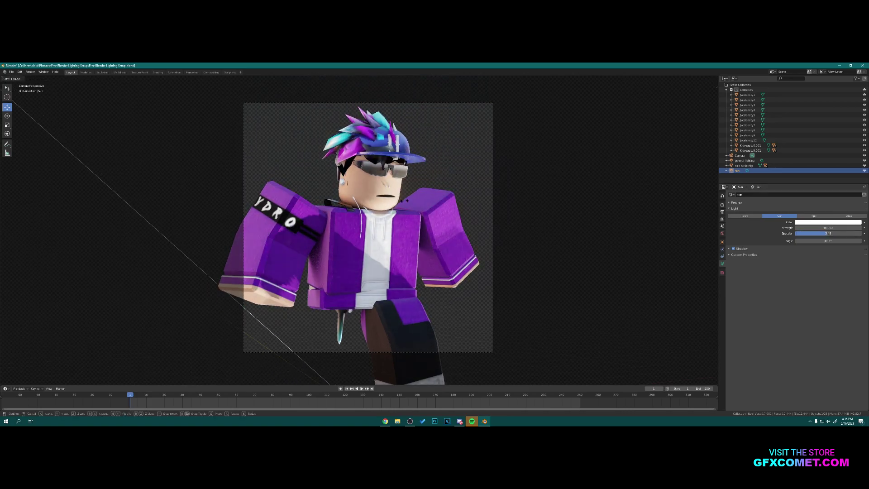
{"action": "left_click", "coordinate": [411, 189]}
{"action": "left_click", "coordinate": [554, 167]}
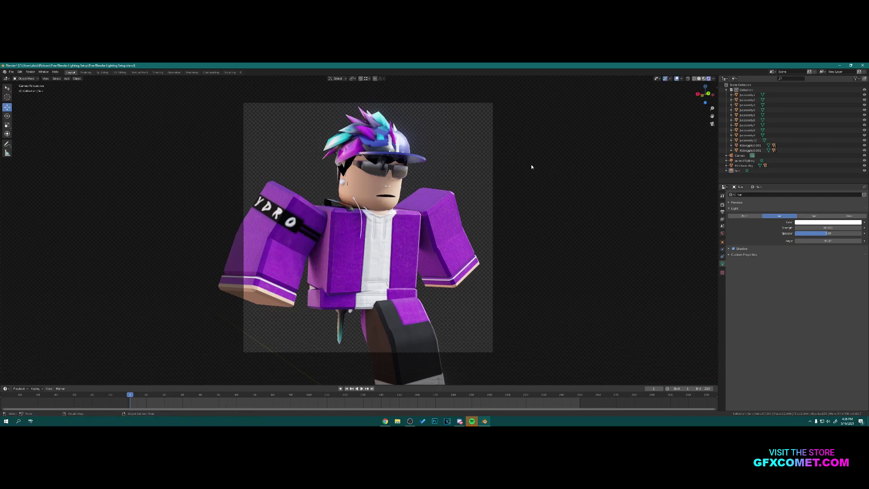
- Render the camera view as a still image and save the result
{"action": "left_click", "coordinate": [30, 72]}
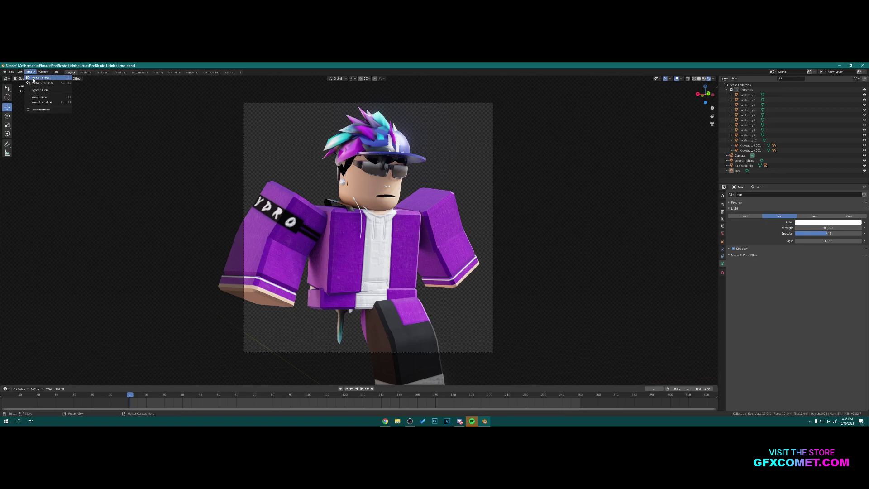
{"action": "left_click", "coordinate": [40, 78]}
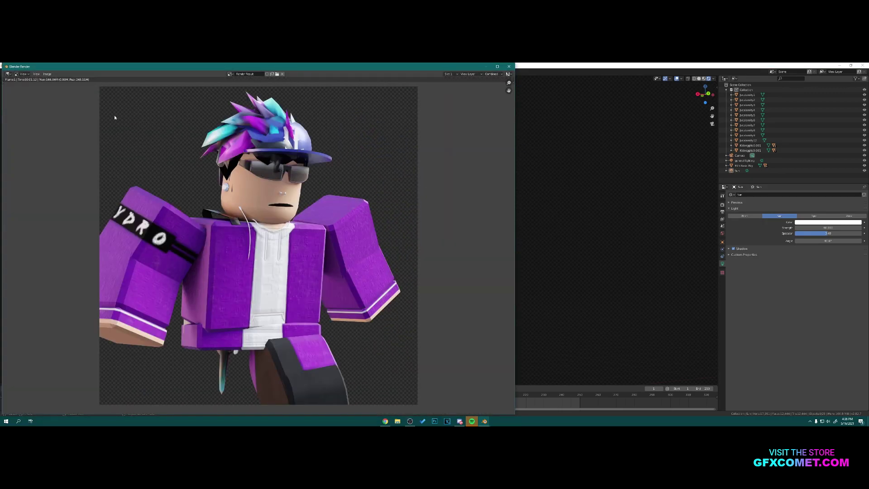
{"action": "left_click", "coordinate": [47, 74]}
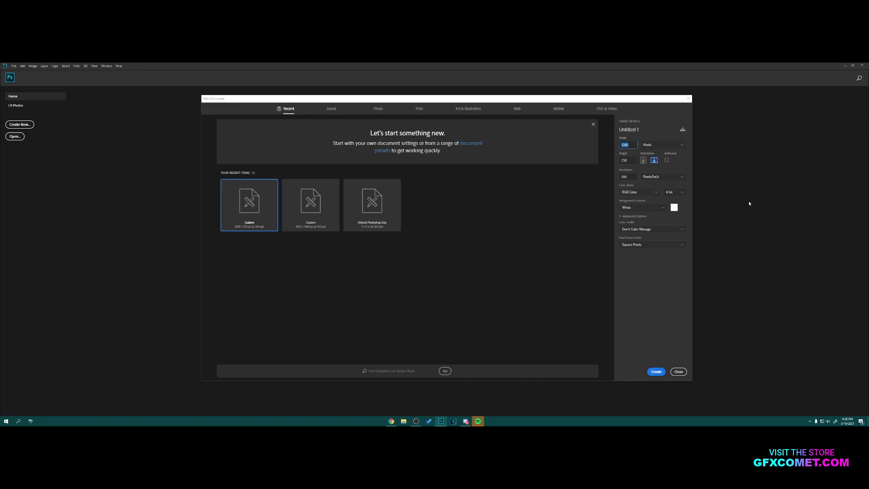
- Switch to Photoshop and create a new document 2000 pixels wide and 2000 pixels high
{"action": "type", "text": "2000"}
{"action": "key", "text": "Tab"}
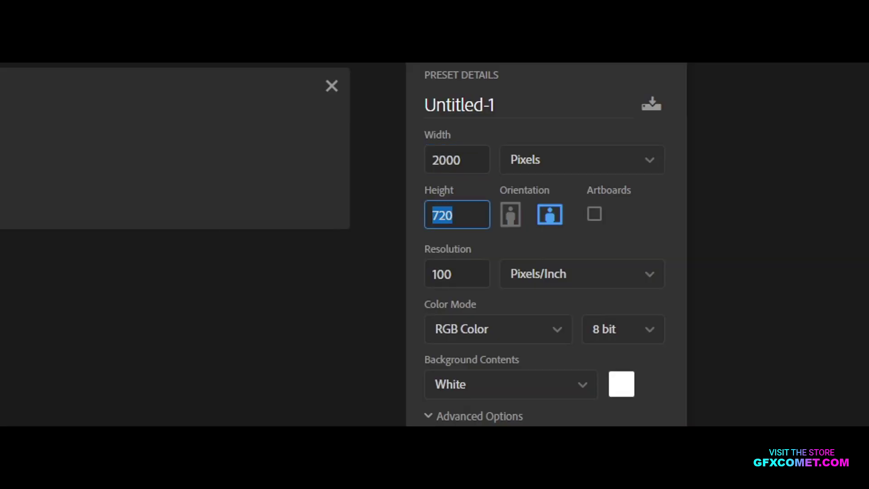
{"action": "type", "text": "200"}
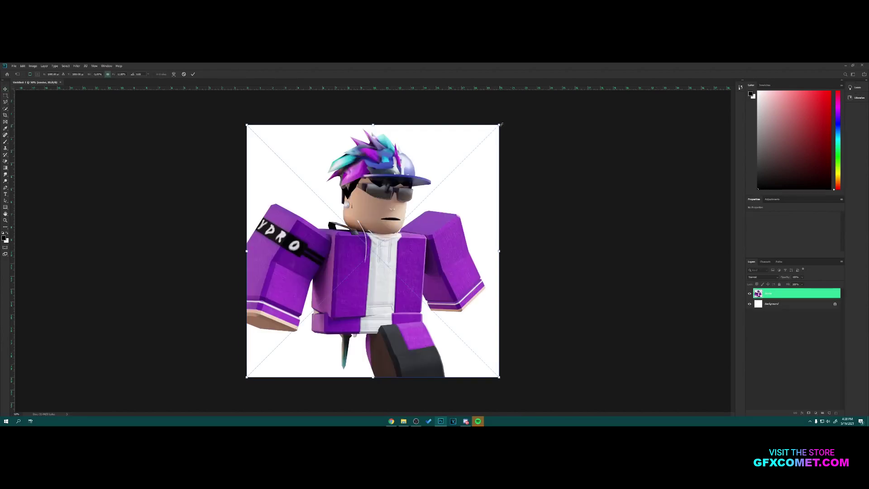
- Enlarge the placed render beyond the canvas edges and shift it slightly to the right
{"action": "left_click_drag", "start_coordinate": [500, 124], "coordinate": [518, 116]}
{"action": "key", "text": "Return"}
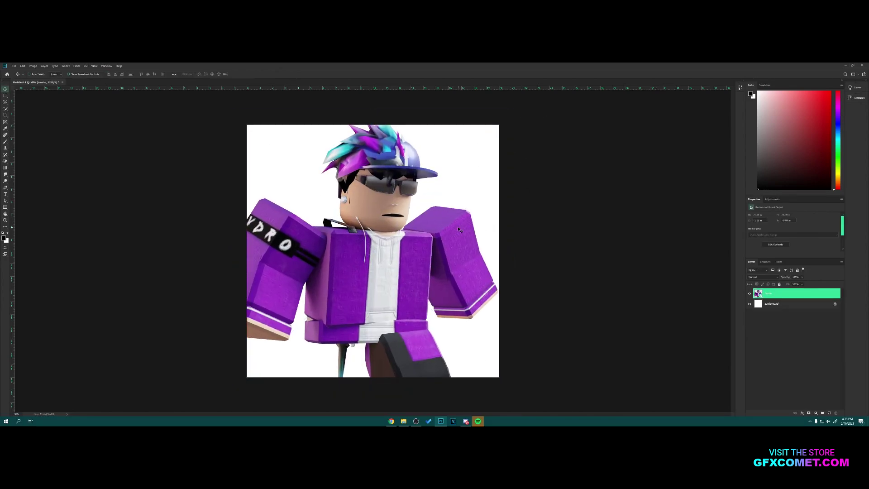
{"action": "left_click_drag", "start_coordinate": [460, 229], "coordinate": [469, 229]}
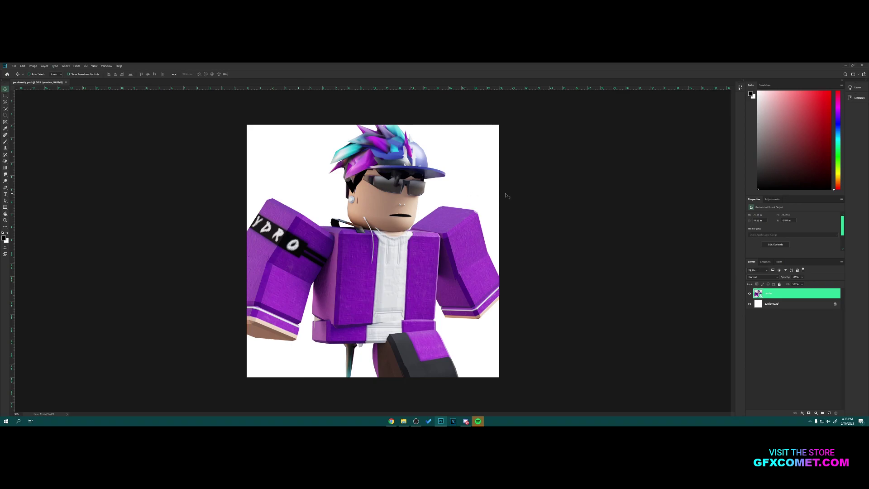
- Unlock the Background layer and add a Color Overlay effect to it
{"action": "left_click", "coordinate": [837, 306]}
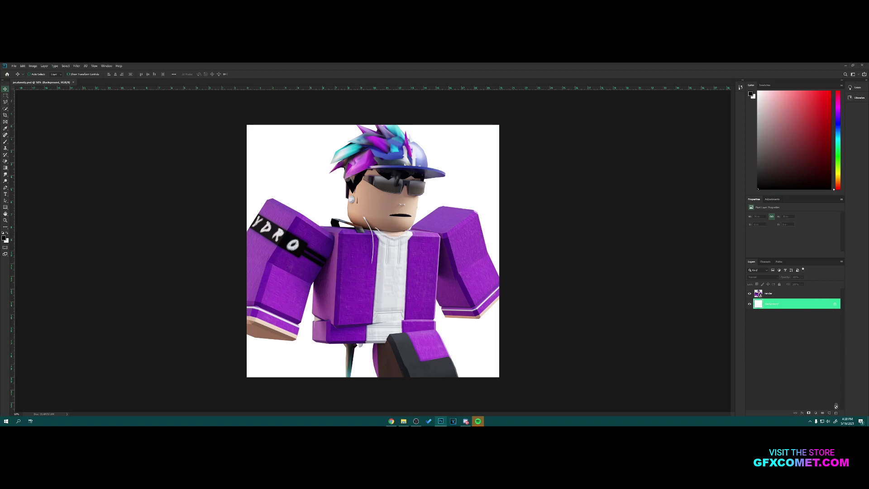
{"action": "left_click_drag", "start_coordinate": [835, 412], "coordinate": [836, 412]}
{"action": "right_click", "coordinate": [808, 306]}
{"action": "left_click", "coordinate": [815, 98]}
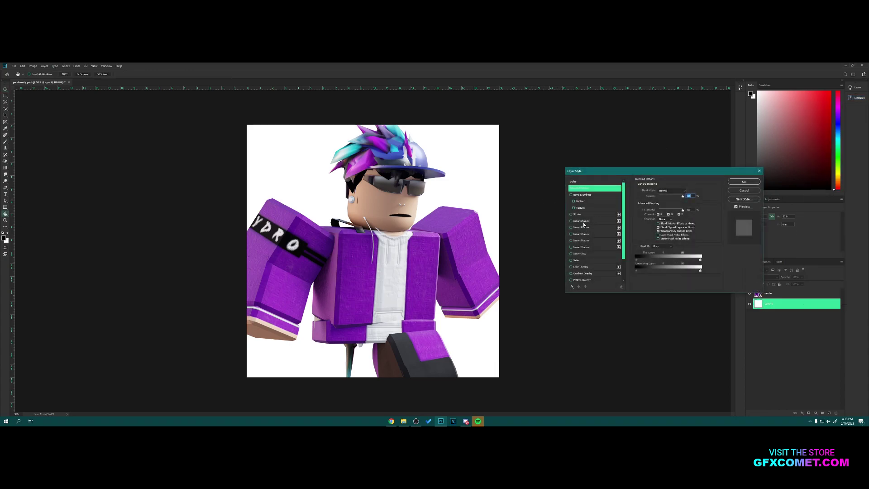
{"action": "left_click", "coordinate": [587, 268]}
- Set the background's overlay color to a pale cyan
{"action": "left_click", "coordinate": [687, 191]}
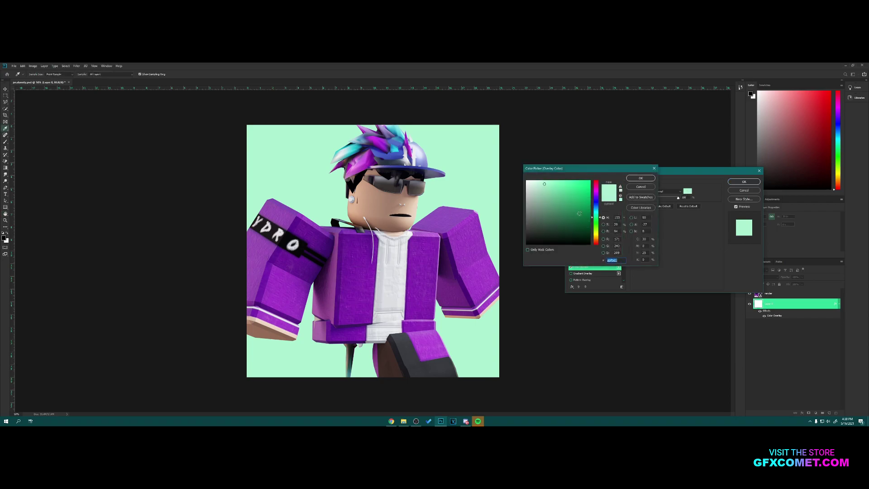
{"action": "left_click", "coordinate": [596, 196]}
{"action": "left_click", "coordinate": [582, 196]}
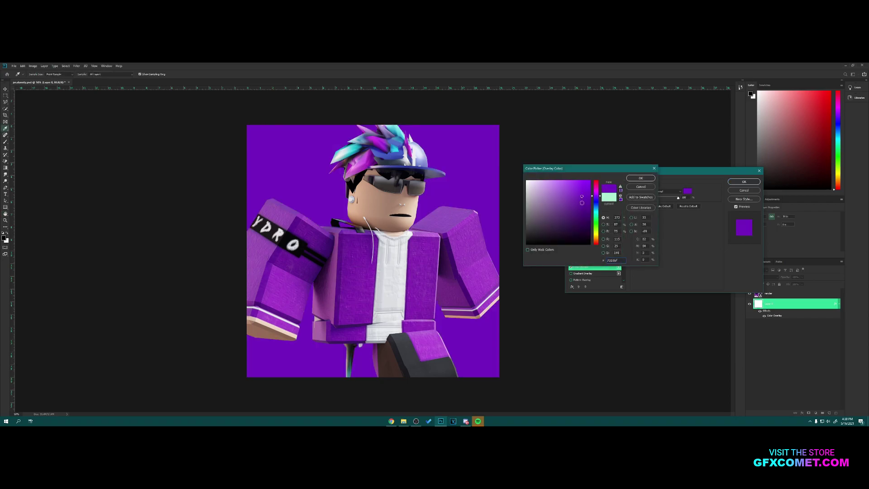
{"action": "left_click_drag", "start_coordinate": [582, 183], "coordinate": [544, 182]}
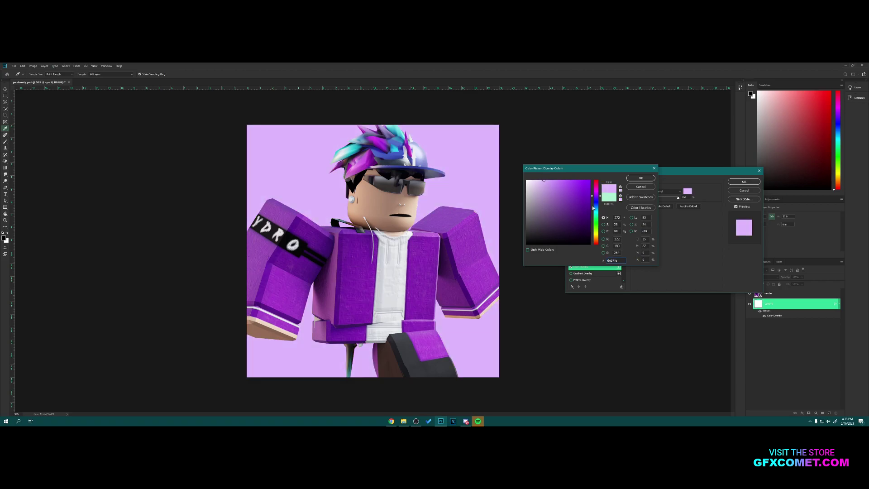
{"action": "mouse_move", "coordinate": [593, 208]}
{"action": "left_mouse_down"}
{"action": "mouse_move", "coordinate": [597, 194]}
{"action": "mouse_move", "coordinate": [597, 236]}
{"action": "mouse_move", "coordinate": [597, 219]}
{"action": "left_mouse_up"}
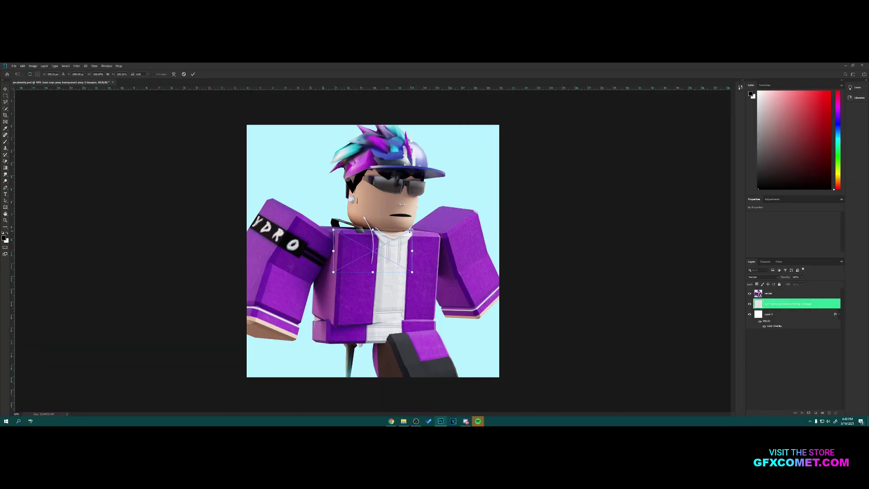
- Enlarge the placed sun-rays image beyond the canvas edges and move it down behind the character
{"action": "left_click_drag", "start_coordinate": [410, 231], "coordinate": [690, 86], "text": "alt"}
{"action": "key", "text": "Return"}
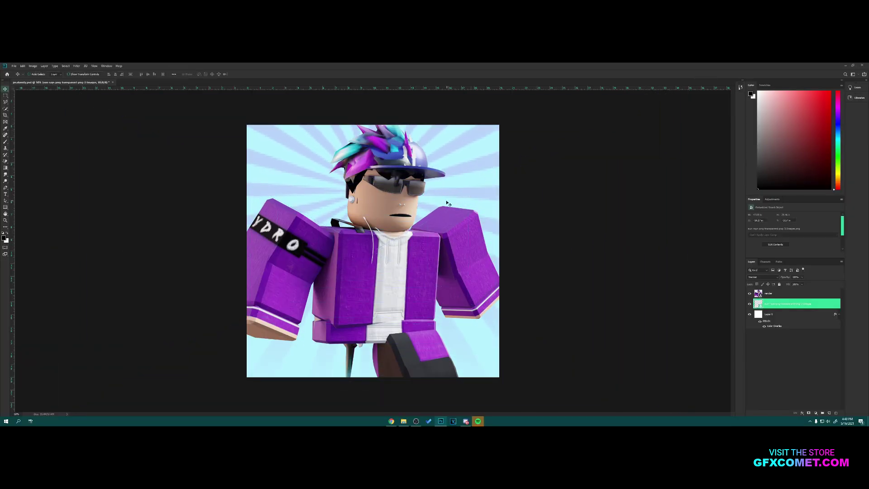
{"action": "left_click_drag", "start_coordinate": [447, 204], "coordinate": [456, 244]}
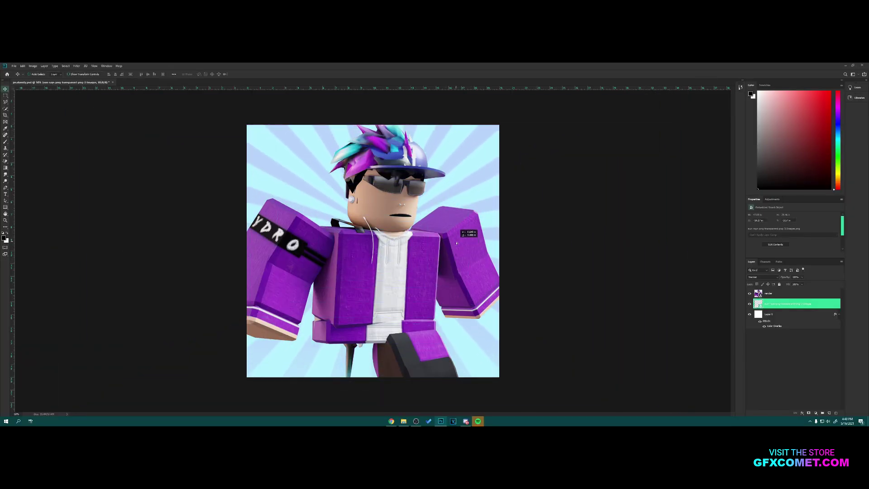
- Rasterize the sun-rays layer and raise its lightness to the maximum in Hue/Saturation to make the rays white
{"action": "left_click", "coordinate": [840, 316]}
{"action": "key", "text": "ctrl+g"}
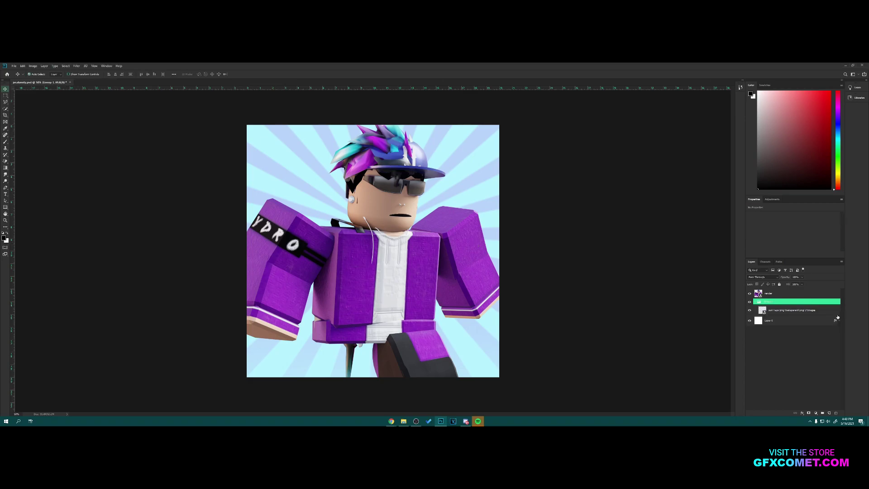
{"action": "key", "text": "ctrl+z"}
{"action": "right_click", "coordinate": [814, 303]}
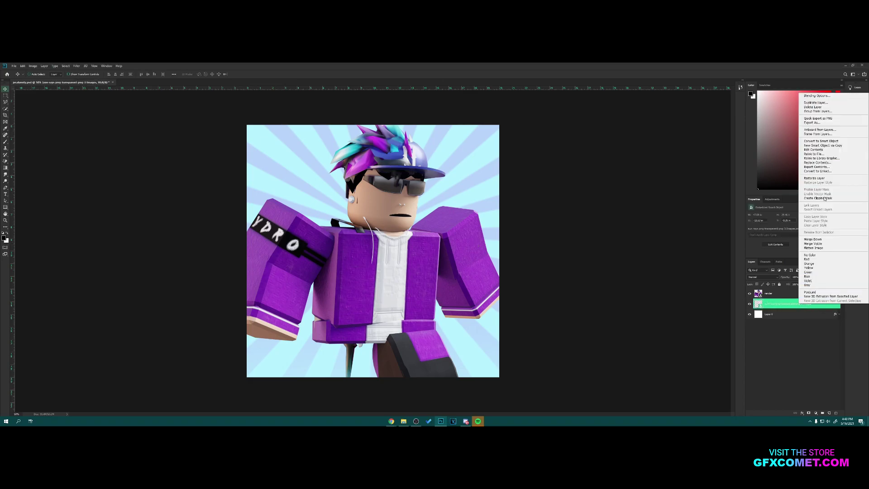
{"action": "left_click", "coordinate": [813, 178]}
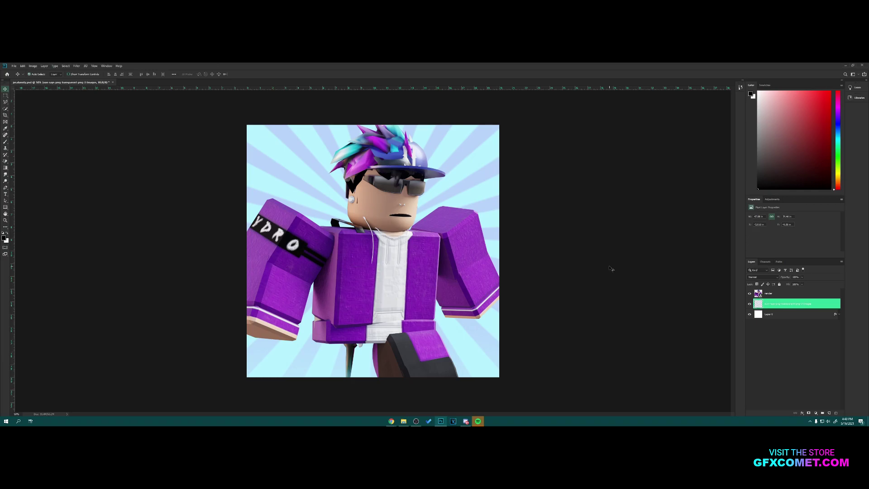
{"action": "key", "text": "ctrl+u"}
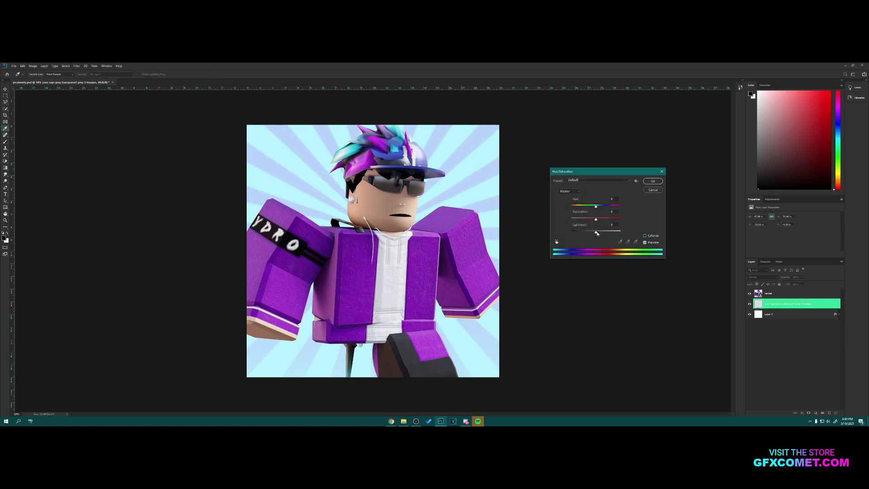
{"action": "left_click_drag", "start_coordinate": [596, 232], "coordinate": [619, 231]}
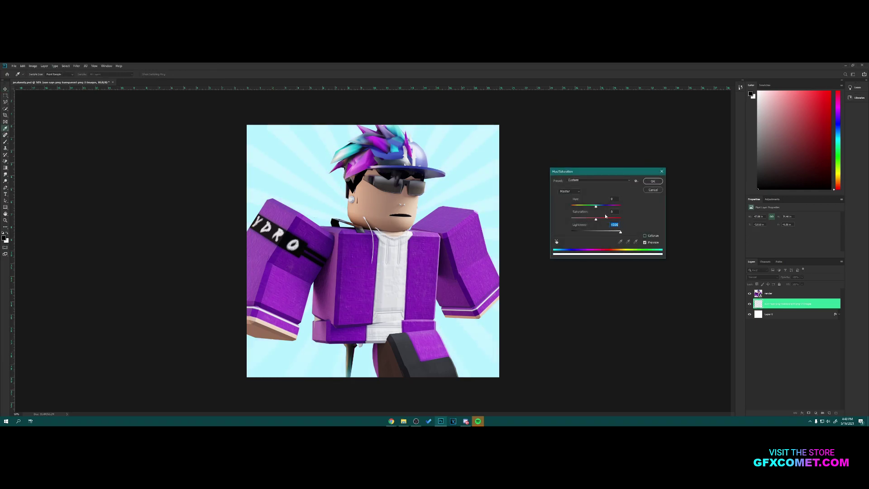
{"action": "left_click", "coordinate": [659, 182]}
- Duplicate the white sun-rays layer, set the copy's blend mode to Overlay and hide the original rays layer
{"action": "key", "text": "ctrl+j"}
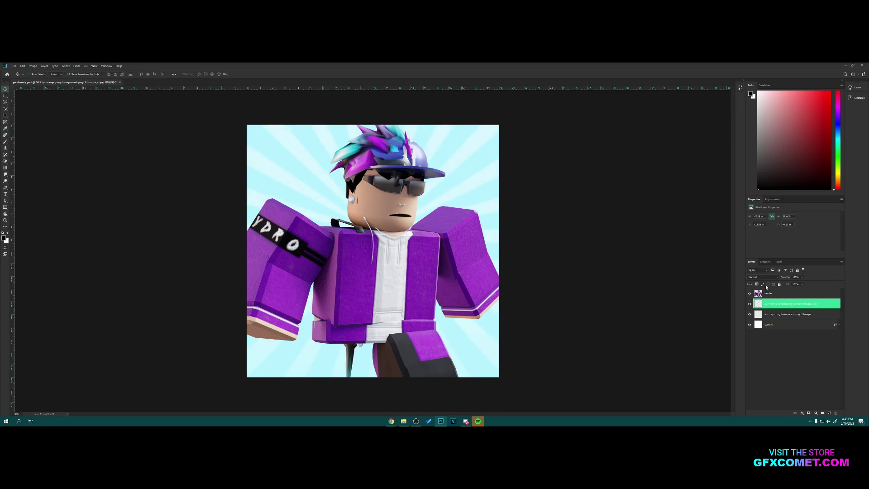
{"action": "left_click", "coordinate": [763, 277]}
{"action": "left_click", "coordinate": [760, 337]}
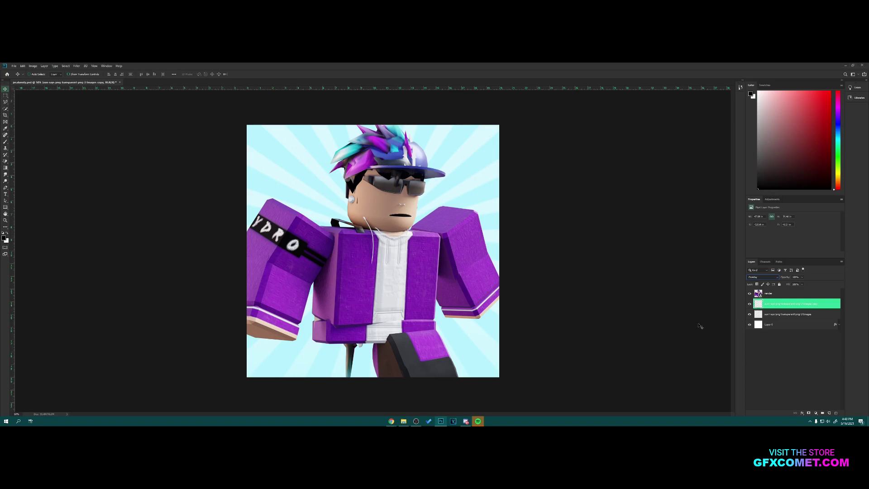
{"action": "left_click", "coordinate": [770, 337]}
{"action": "left_click", "coordinate": [772, 304]}
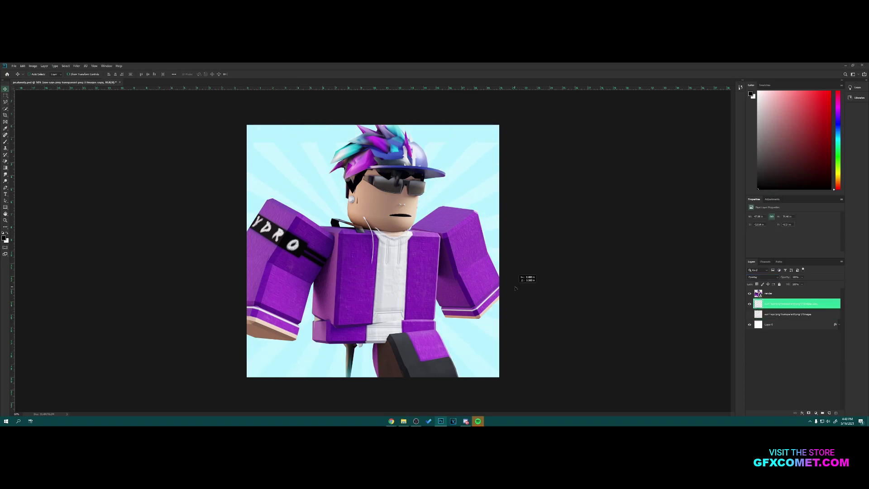
- Duplicate the Overlay rays layer three more times and shift all the copies slightly together
{"action": "key", "text": "ctrl+j"}
{"action": "key", "text": "ctrl+j"}
{"action": "key", "text": "ctrl+j"}
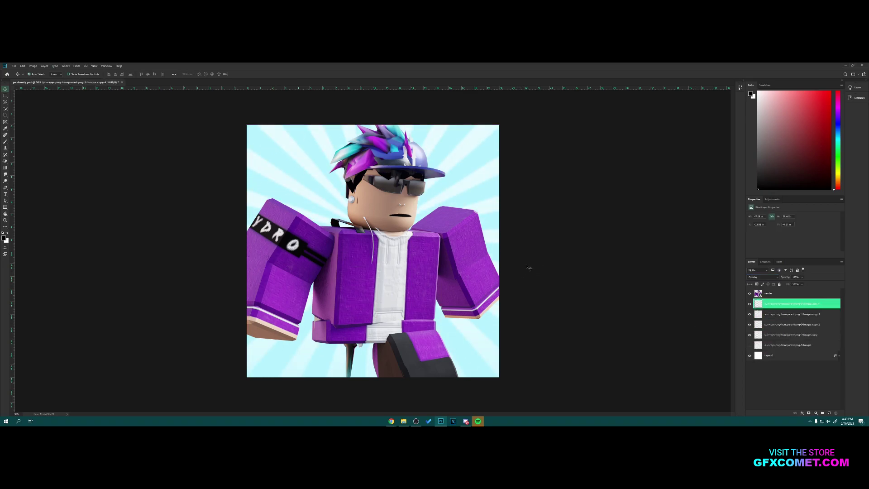
{"action": "left_click", "coordinate": [790, 338], "text": "shift"}
{"action": "mouse_move", "coordinate": [578, 283]}
{"action": "left_mouse_down"}
{"action": "mouse_move", "coordinate": [574, 302]}
{"action": "mouse_move", "coordinate": [573, 285]}
{"action": "left_mouse_up"}
- Add a white Inner Glow in Overlay mode to the render layer, raising its opacity to the maximum and adjusting its choke and size
{"action": "left_click", "coordinate": [790, 293]}
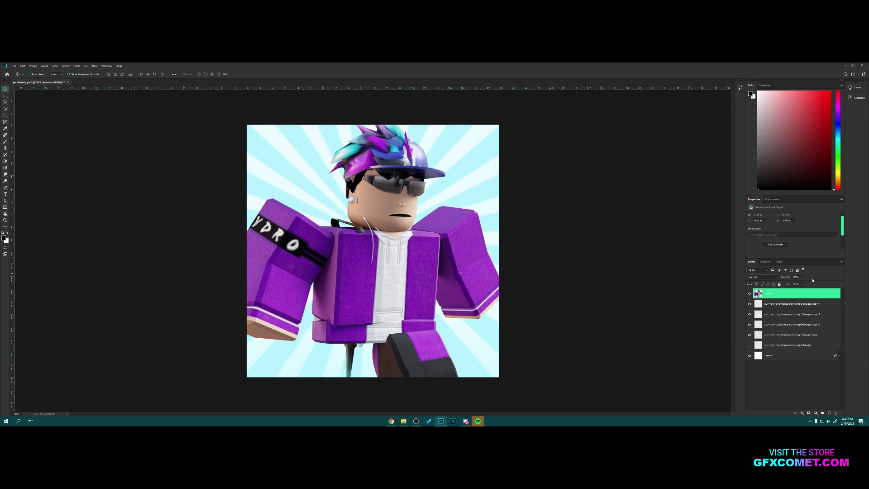
{"action": "right_click", "coordinate": [783, 299]}
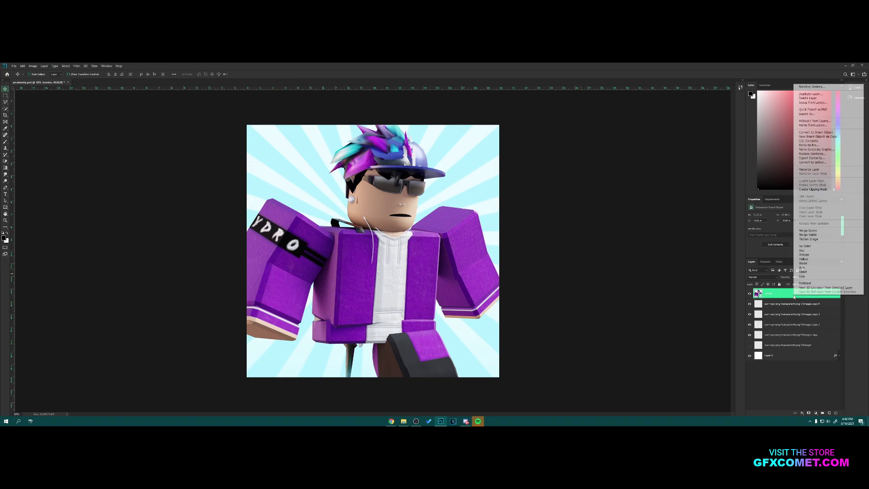
{"action": "left_click", "coordinate": [814, 89]}
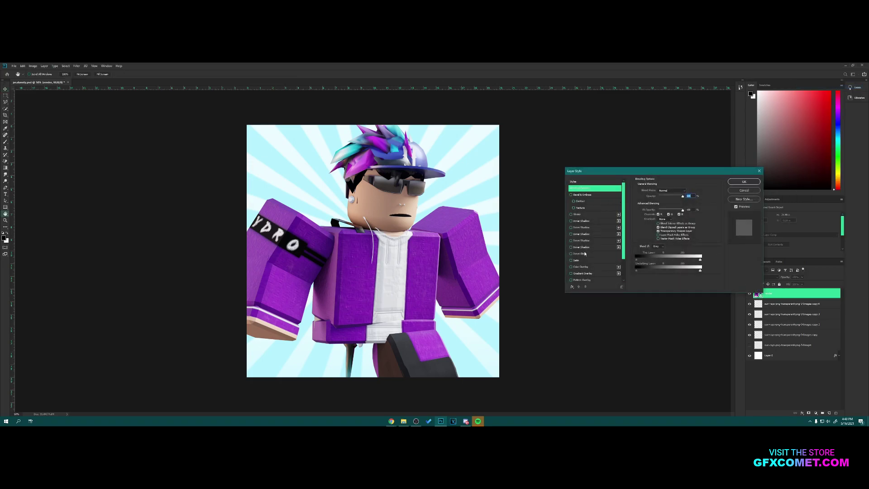
{"action": "left_click", "coordinate": [589, 253]}
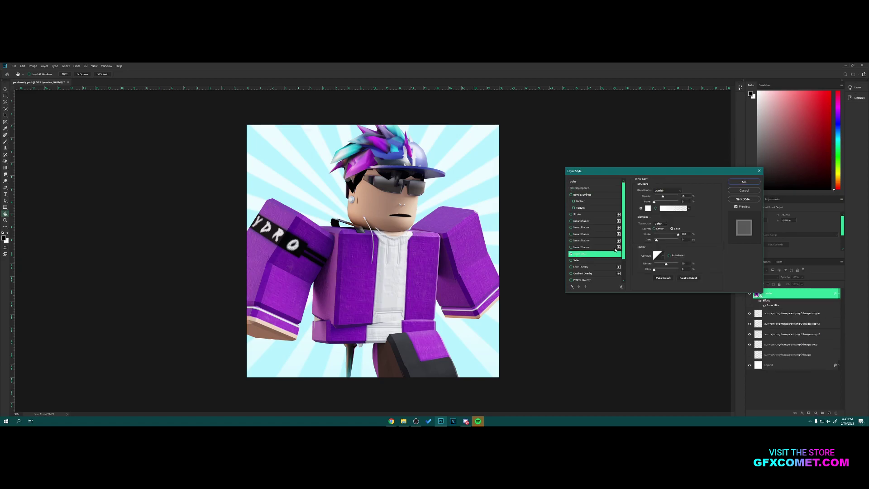
{"action": "left_click_drag", "start_coordinate": [663, 197], "coordinate": [681, 196]}
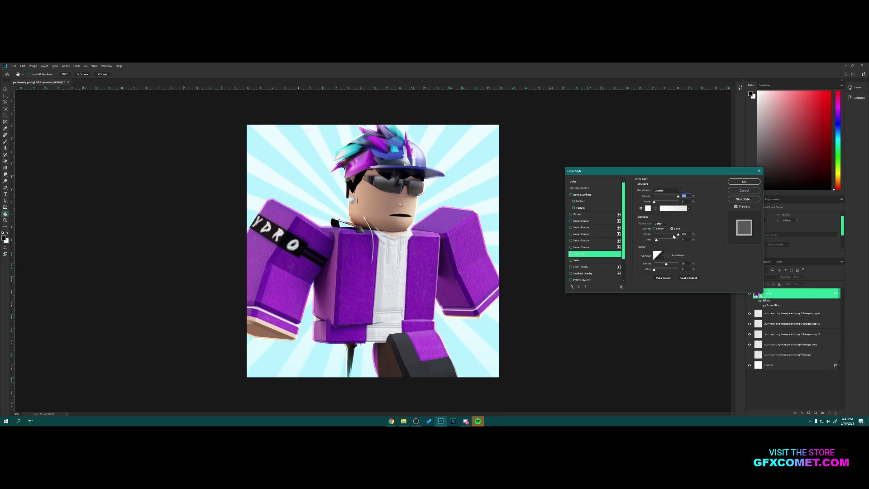
{"action": "mouse_move", "coordinate": [678, 235]}
{"action": "left_mouse_down"}
{"action": "mouse_move", "coordinate": [650, 240]}
{"action": "mouse_move", "coordinate": [666, 240]}
{"action": "left_mouse_up"}
{"action": "left_click", "coordinate": [647, 208]}
{"action": "left_click", "coordinate": [641, 178]}
- Add Bevel & Emboss to the render layer with a larger size and low depth, adjusting its shading angle, softness and opacity
{"action": "left_click", "coordinate": [593, 195]}
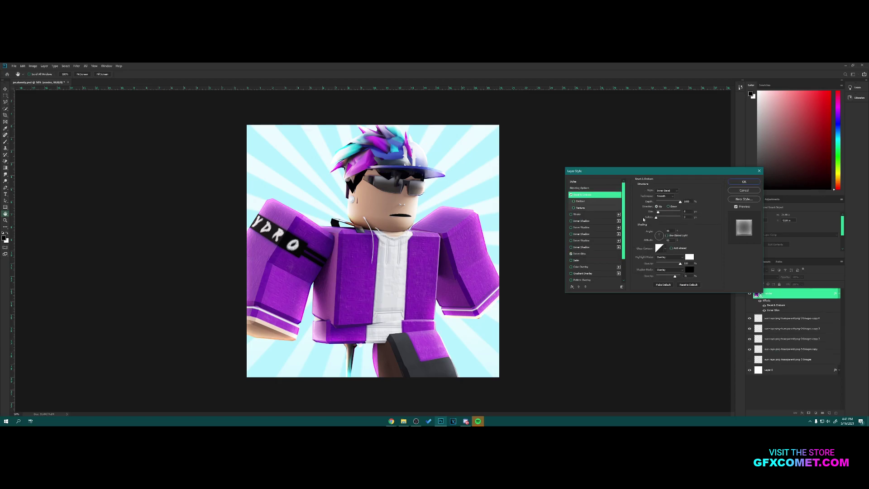
{"action": "left_click_drag", "start_coordinate": [658, 213], "coordinate": [667, 212]}
{"action": "left_click_drag", "start_coordinate": [681, 202], "coordinate": [658, 202]}
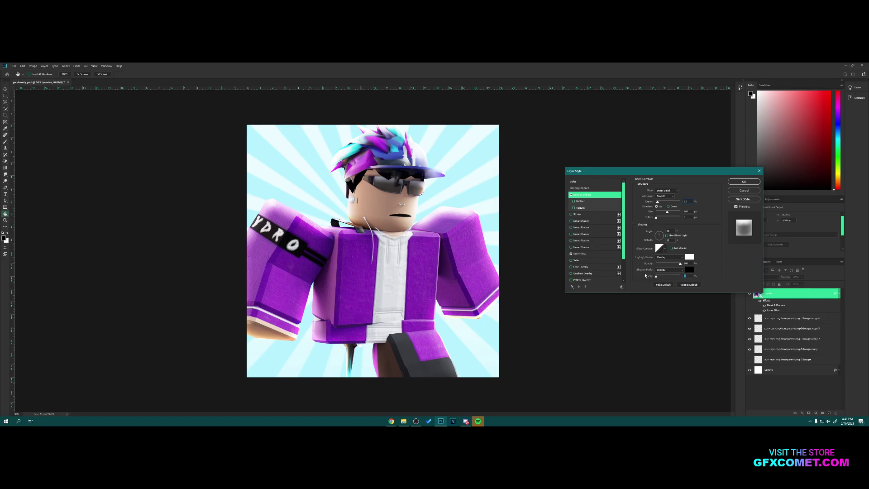
{"action": "mouse_move", "coordinate": [675, 276]}
{"action": "left_mouse_down"}
{"action": "mouse_move", "coordinate": [665, 276]}
{"action": "mouse_move", "coordinate": [656, 234]}
{"action": "left_mouse_up"}
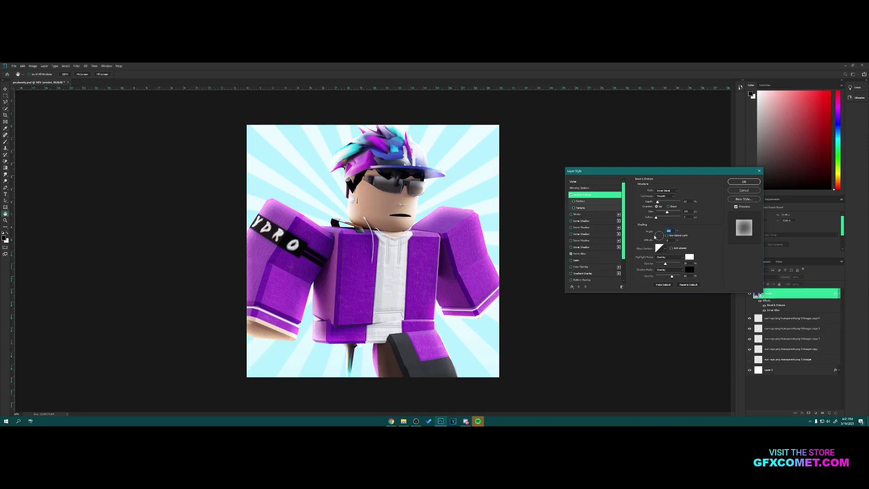
{"action": "mouse_move", "coordinate": [657, 202]}
{"action": "left_mouse_down"}
{"action": "mouse_move", "coordinate": [665, 202]}
{"action": "mouse_move", "coordinate": [657, 203]}
{"action": "left_mouse_up"}
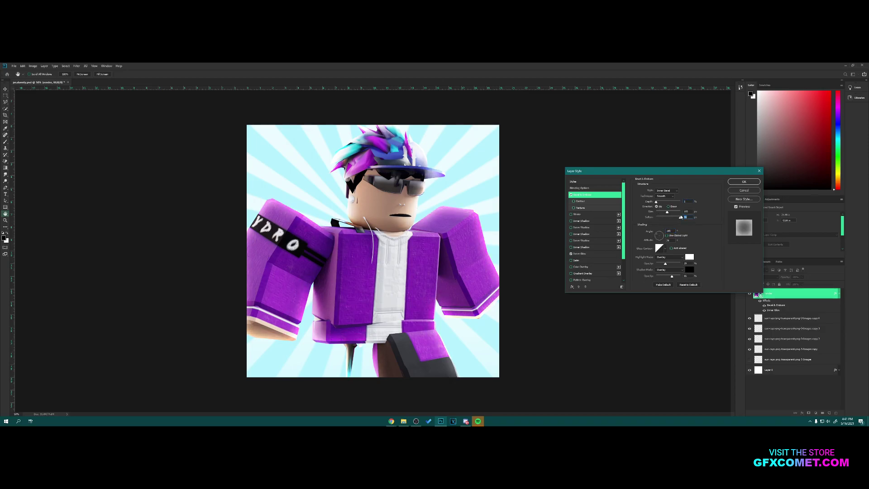
{"action": "mouse_move", "coordinate": [671, 214]}
{"action": "left_mouse_down"}
{"action": "mouse_move", "coordinate": [661, 203]}
{"action": "mouse_move", "coordinate": [675, 212]}
{"action": "mouse_move", "coordinate": [668, 212]}
{"action": "left_mouse_up"}
{"action": "left_click", "coordinate": [658, 202]}
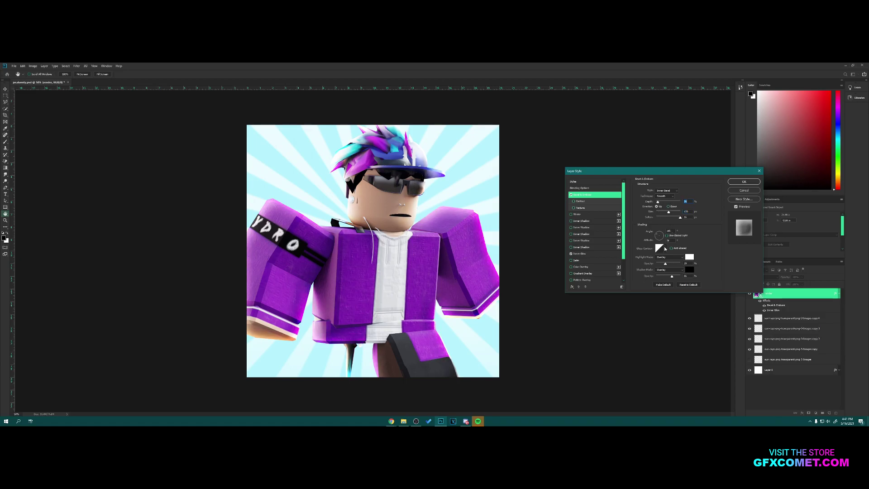
- Try several gloss contours for the bevel, choose the rounded curve, and fine-tune the highlight and shadow opacities
{"action": "left_click", "coordinate": [664, 249]}
{"action": "left_click", "coordinate": [659, 261]}
{"action": "left_click", "coordinate": [668, 261]}
{"action": "left_click", "coordinate": [671, 268]}
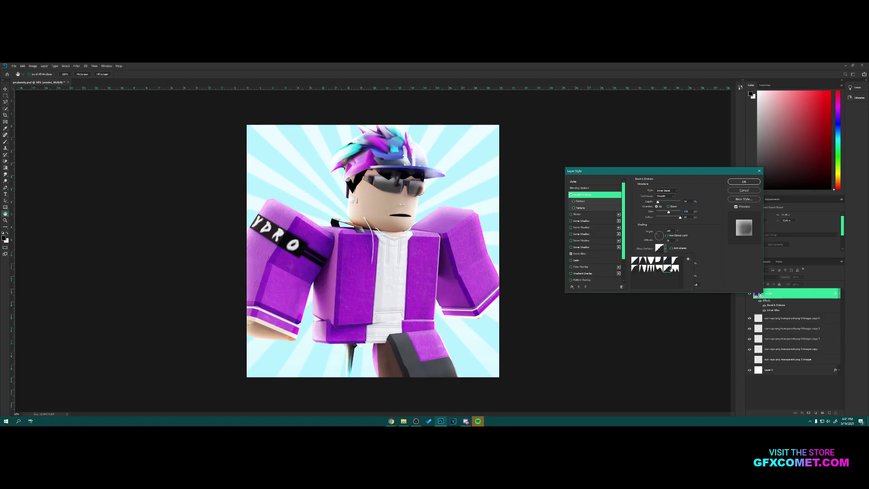
{"action": "left_click", "coordinate": [660, 269]}
{"action": "left_click", "coordinate": [652, 269]}
{"action": "left_click", "coordinate": [643, 269]}
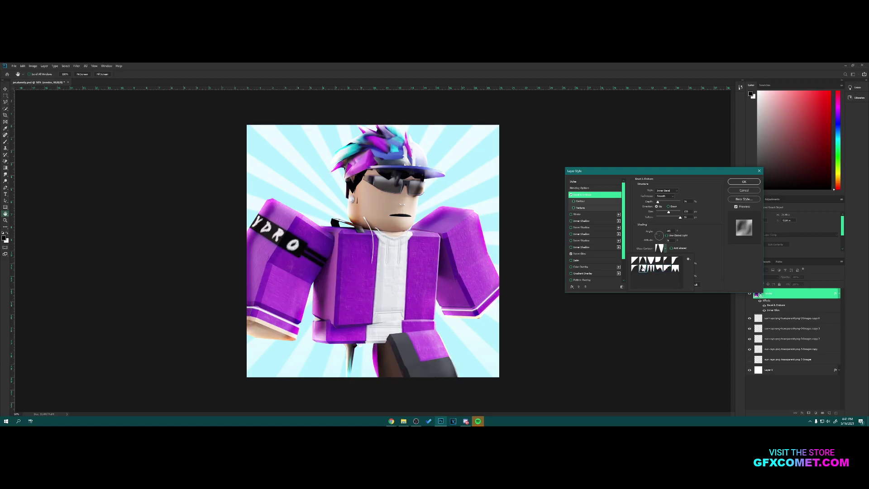
{"action": "left_click", "coordinate": [634, 268]}
{"action": "left_click", "coordinate": [706, 256]}
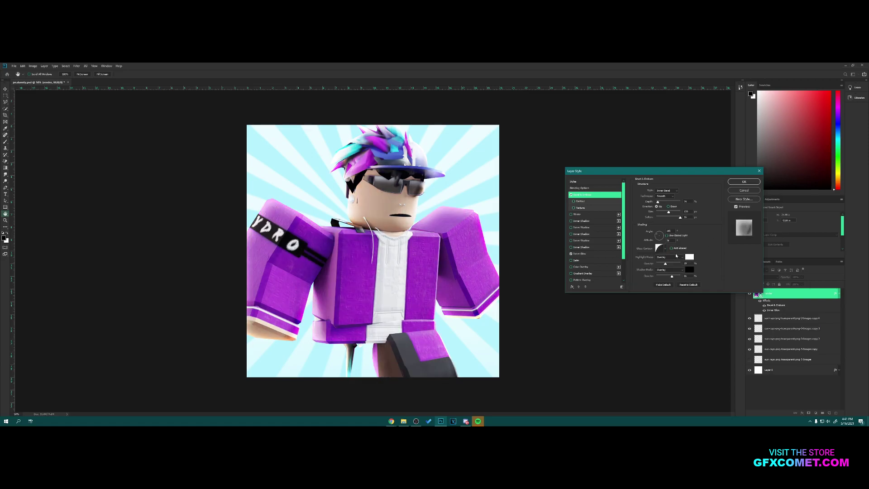
{"action": "mouse_move", "coordinate": [675, 265]}
{"action": "left_mouse_down"}
{"action": "mouse_move", "coordinate": [653, 263]}
{"action": "mouse_move", "coordinate": [666, 263]}
{"action": "mouse_move", "coordinate": [671, 275]}
{"action": "left_mouse_up"}
{"action": "scroll", "coordinate": [599, 273], "scroll_direction": "down", "scroll_amount": 3}
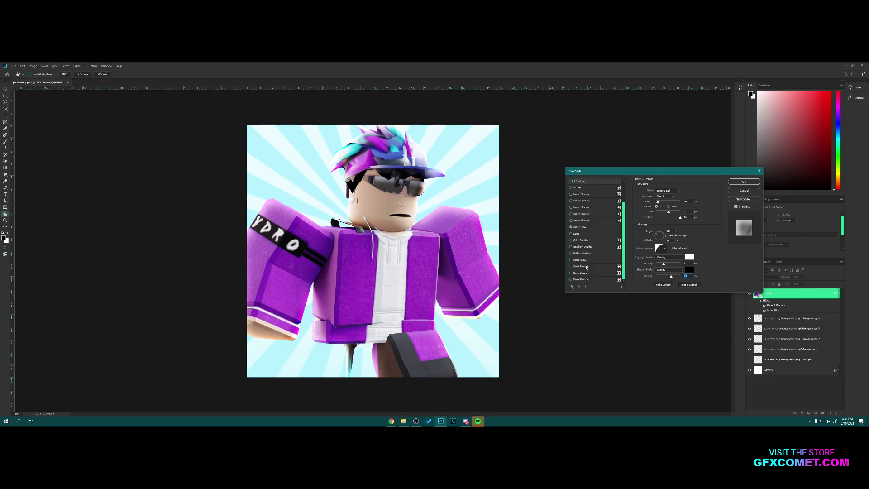
- Add a black Drop Shadow to the render layer and adjust its opacity, distance, spread and size
{"action": "left_click", "coordinate": [581, 267]}
{"action": "mouse_move", "coordinate": [642, 221]}
{"action": "left_mouse_down"}
{"action": "mouse_move", "coordinate": [656, 215]}
{"action": "mouse_move", "coordinate": [658, 225]}
{"action": "mouse_move", "coordinate": [659, 214]}
{"action": "mouse_move", "coordinate": [657, 225]}
{"action": "left_mouse_up"}
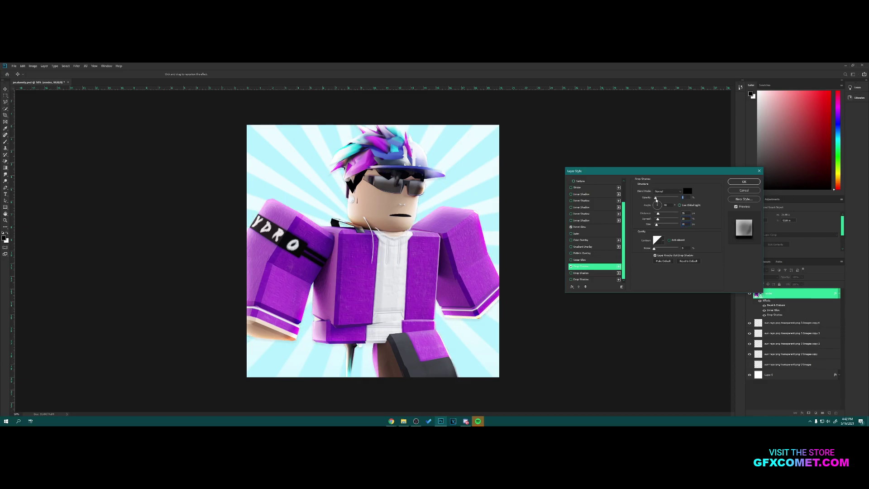
{"action": "left_click_drag", "start_coordinate": [656, 198], "coordinate": [661, 220]}
- Add an Inner Shadow to the render layer, change its blend mode, adjust its opacity and size, and apply the layer styles
{"action": "left_click", "coordinate": [581, 194]}
{"action": "left_click", "coordinate": [667, 191]}
{"action": "left_click", "coordinate": [665, 243]}
{"action": "left_click_drag", "start_coordinate": [658, 225], "coordinate": [658, 225]}
{"action": "left_click_drag", "start_coordinate": [667, 198], "coordinate": [661, 220]}
{"action": "left_click", "coordinate": [744, 182]}
{"action": "left_click", "coordinate": [839, 294]}
{"action": "left_click", "coordinate": [415, 421]}
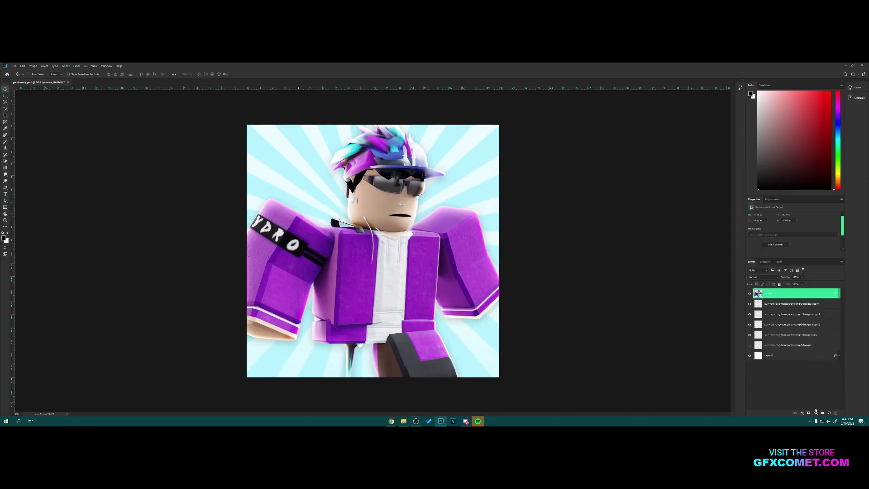
- Add a Color Lookup adjustment layer above the render and cycle through the 3D LUT presets to choose a color grade
{"action": "left_click", "coordinate": [815, 412]}
{"action": "left_click", "coordinate": [828, 385]}
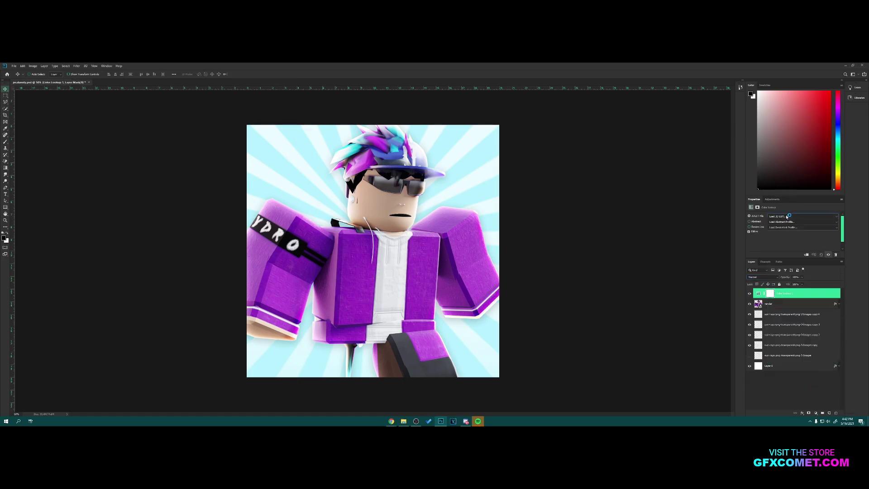
{"action": "scroll", "coordinate": [786, 217], "scroll_direction": "down", "scroll_amount": 3}
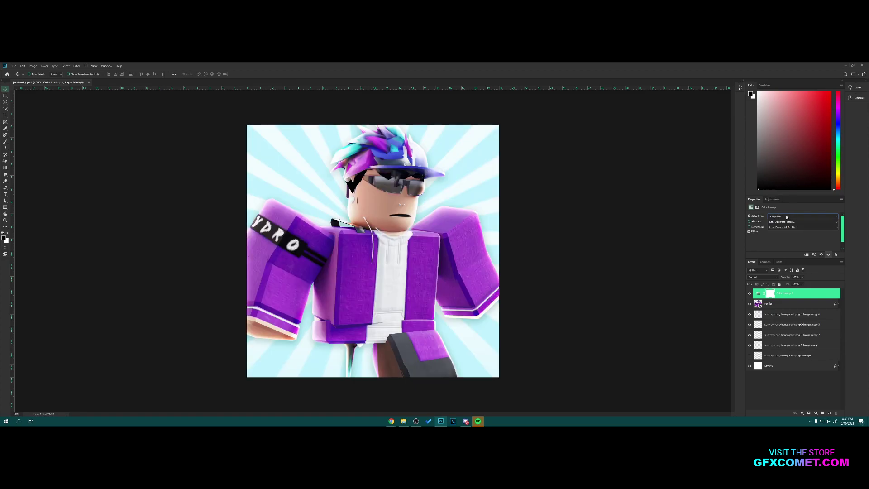
{"action": "scroll", "coordinate": [786, 217], "scroll_direction": "down", "scroll_amount": 3}
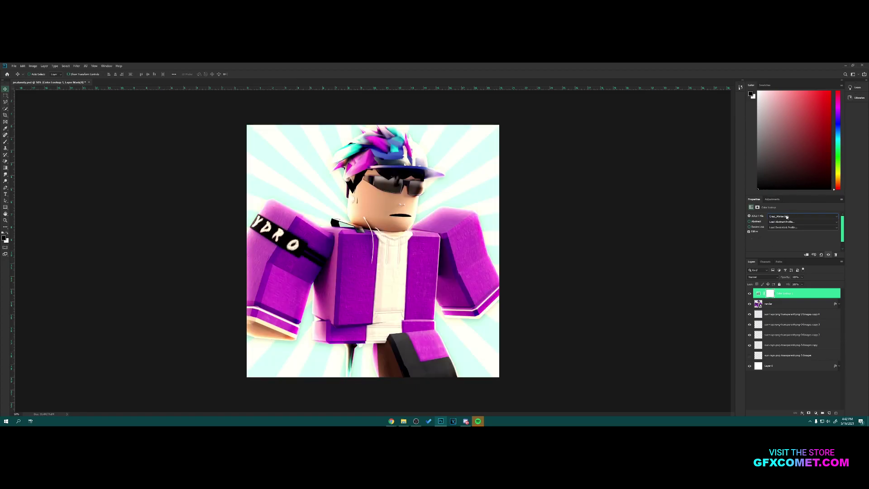
{"action": "scroll", "coordinate": [786, 216], "scroll_direction": "up", "scroll_amount": 1}
{"action": "key", "text": "Down"}
{"action": "key", "text": "Down"}
{"action": "key", "text": "Down"}
{"action": "key", "text": "Down"}
{"action": "key", "text": "Down"}
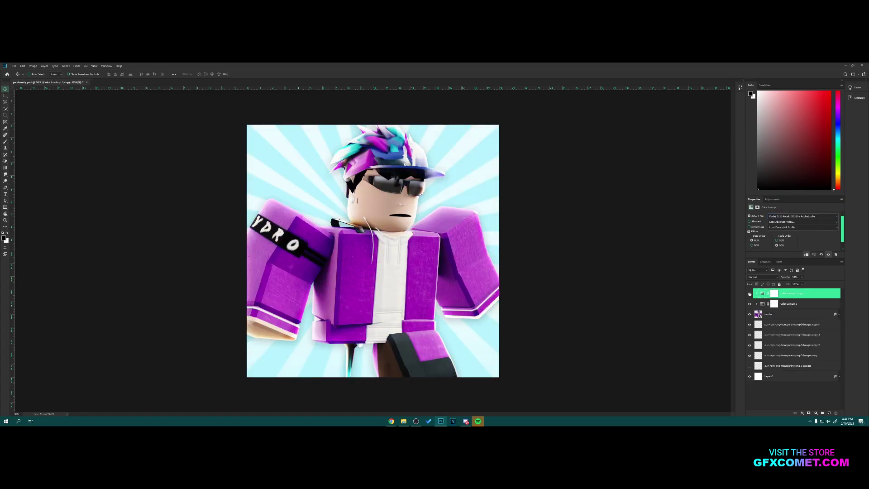
- Group all the layers, add a new layer above the group and fill it with the merged picture using Apply Image
{"action": "left_click", "coordinate": [800, 378], "text": "shift"}
{"action": "key", "text": "ctrl+g"}
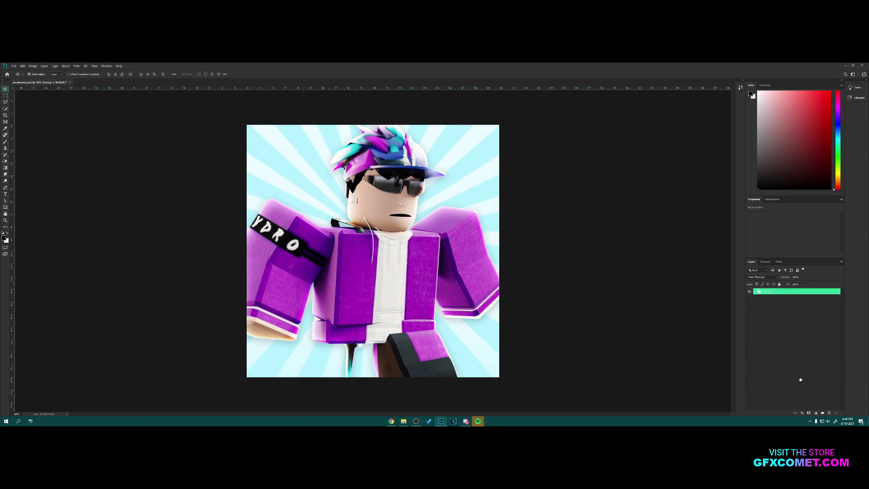
{"action": "left_click", "coordinate": [830, 414]}
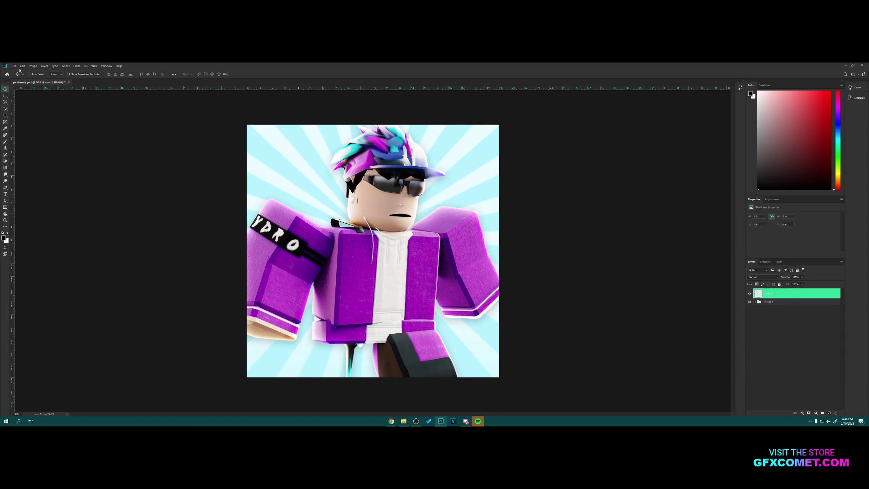
{"action": "left_click", "coordinate": [33, 66]}
{"action": "left_click", "coordinate": [40, 140]}
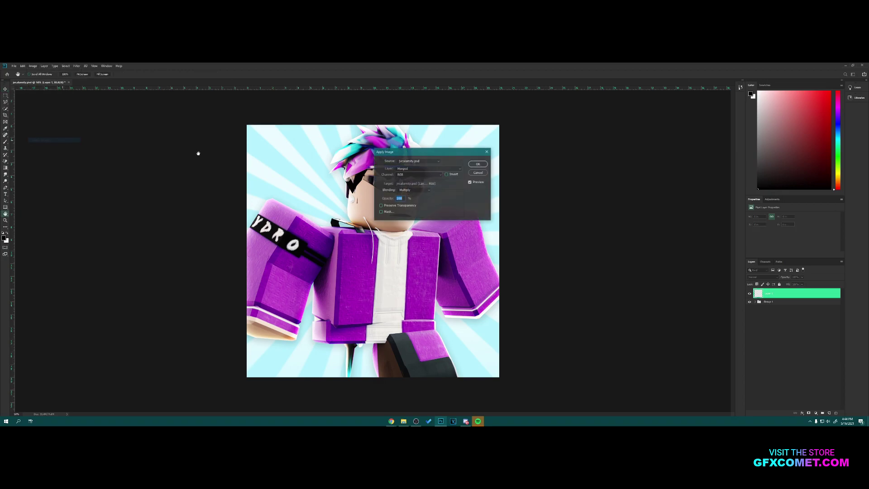
{"action": "left_click", "coordinate": [478, 164]}
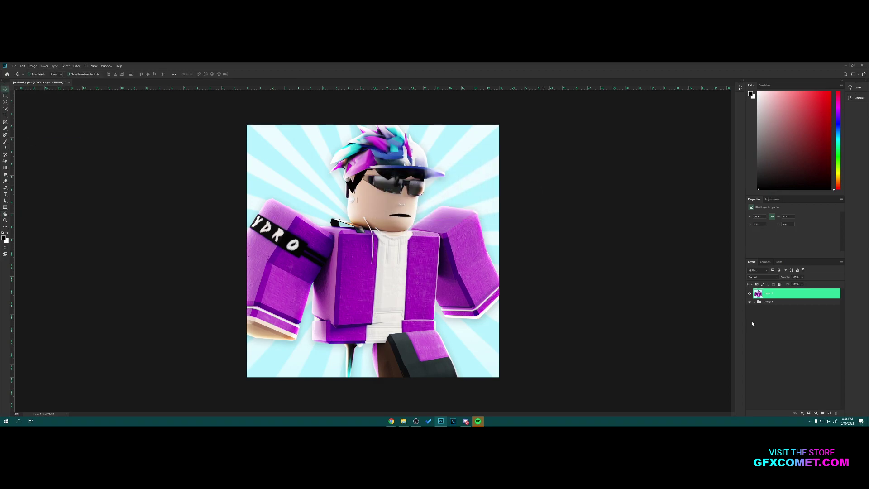
- Duplicate the merged picture layer
{"action": "left_click_drag", "start_coordinate": [514, 285], "coordinate": [528, 273]}
{"action": "key", "text": "ctrl+z"}
{"action": "right_click", "coordinate": [809, 294]}
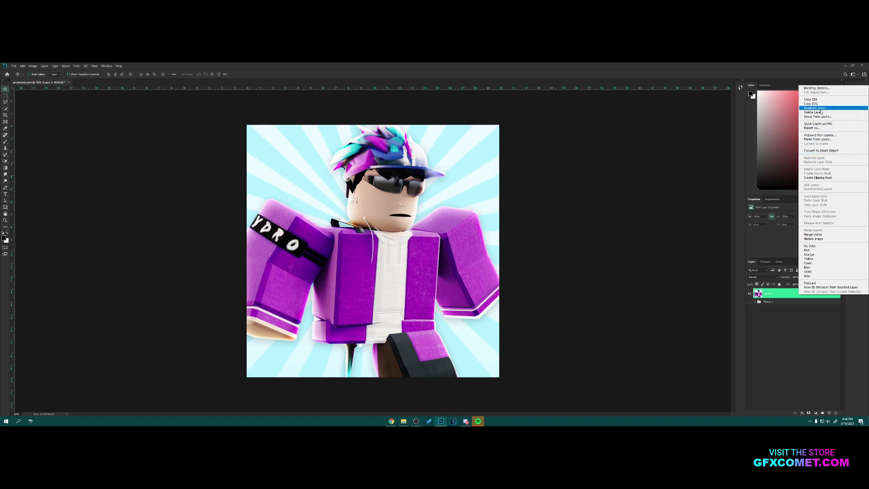
{"action": "left_click", "coordinate": [816, 107]}
{"action": "left_click", "coordinate": [476, 169]}
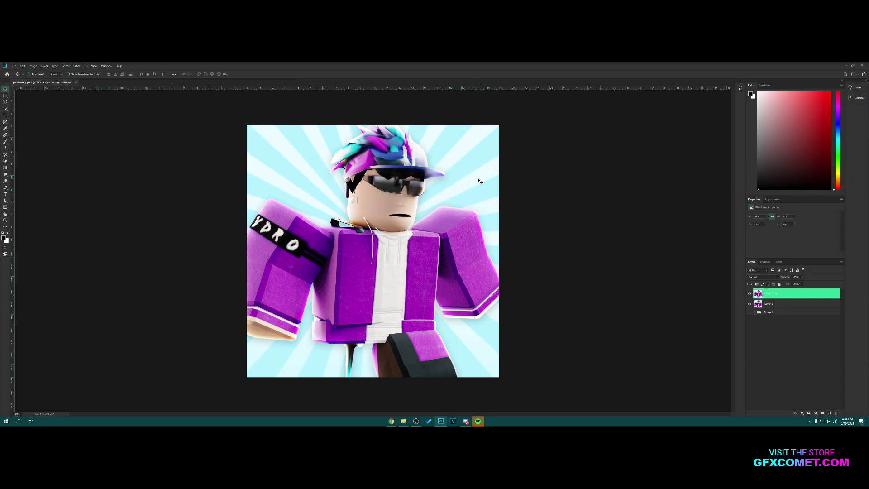
- Adjust the duplicate with the Camera Raw Filter, raising Texture to +100, increasing Clarity and Vibrance, and fine-tuning the exposure, contrast and tone values
{"action": "left_click", "coordinate": [77, 66]}
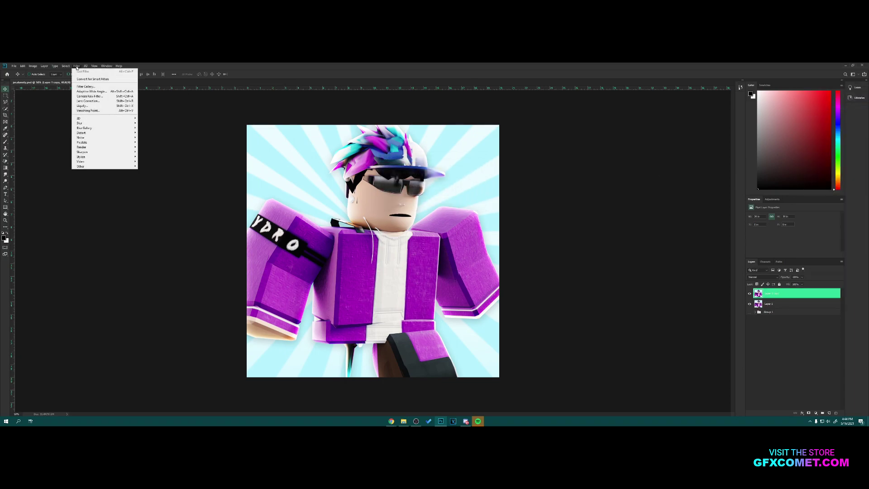
{"action": "left_click", "coordinate": [92, 97]}
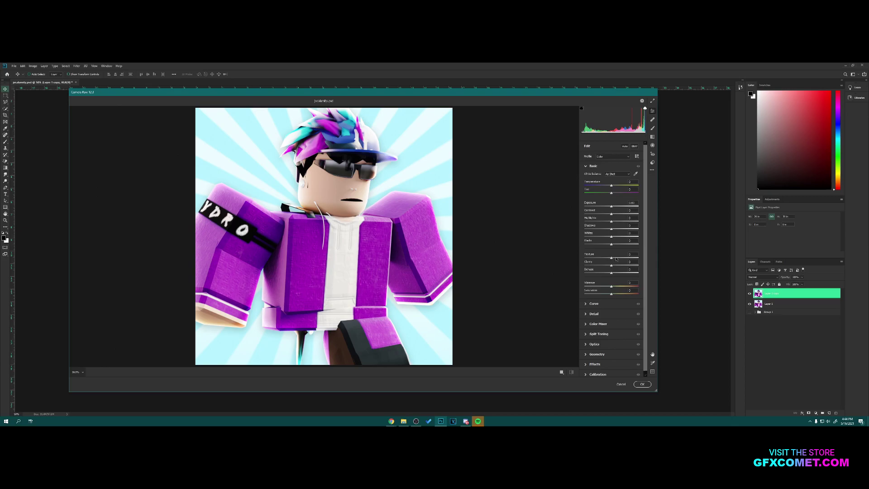
{"action": "left_click_drag", "start_coordinate": [616, 258], "coordinate": [661, 260]}
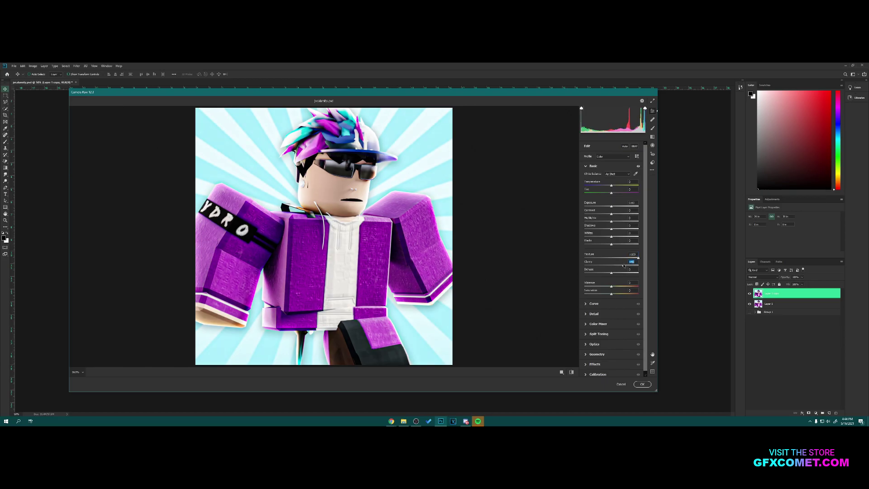
{"action": "mouse_move", "coordinate": [611, 266]}
{"action": "left_mouse_down"}
{"action": "mouse_move", "coordinate": [658, 266]}
{"action": "mouse_move", "coordinate": [618, 265]}
{"action": "mouse_move", "coordinate": [612, 275]}
{"action": "left_mouse_up"}
{"action": "left_click_drag", "start_coordinate": [612, 287], "coordinate": [624, 287]}
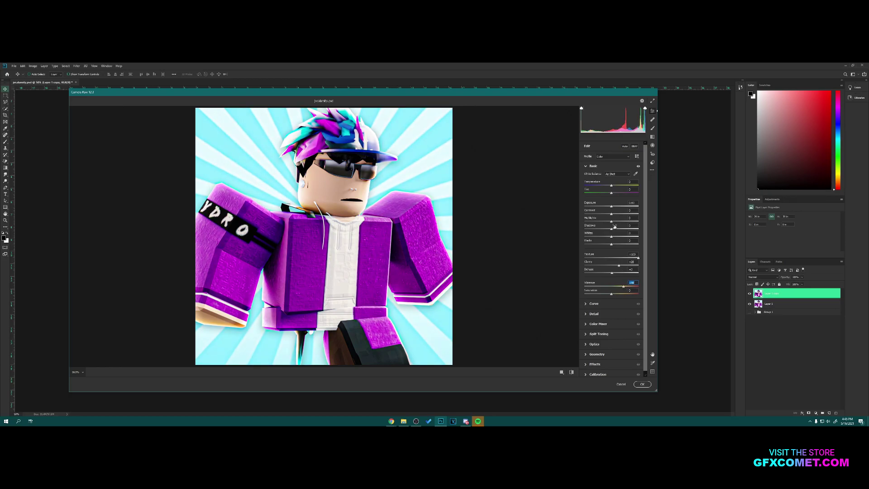
{"action": "left_click_drag", "start_coordinate": [613, 208], "coordinate": [618, 245]}
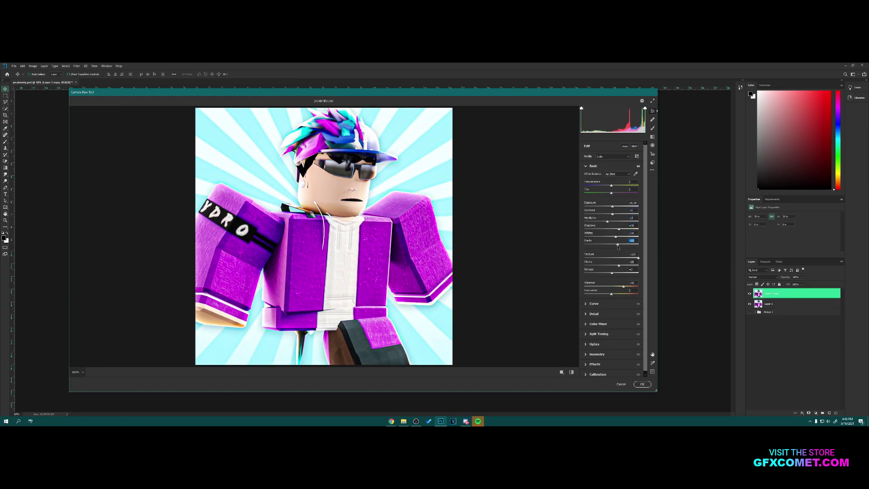
- Adjust the Noise Reduction in the Camera Raw detail settings and apply the filter
{"action": "left_click", "coordinate": [597, 313]}
{"action": "mouse_move", "coordinate": [584, 208]}
{"action": "left_mouse_down"}
{"action": "mouse_move", "coordinate": [614, 208]}
{"action": "mouse_move", "coordinate": [569, 211]}
{"action": "left_mouse_up"}
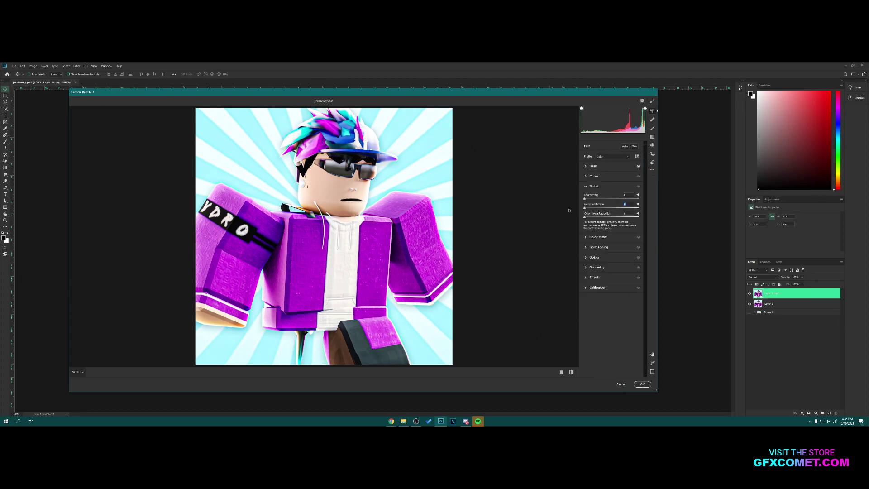
{"action": "left_click_drag", "start_coordinate": [671, 210], "coordinate": [599, 213]}
{"action": "key", "text": "Return"}
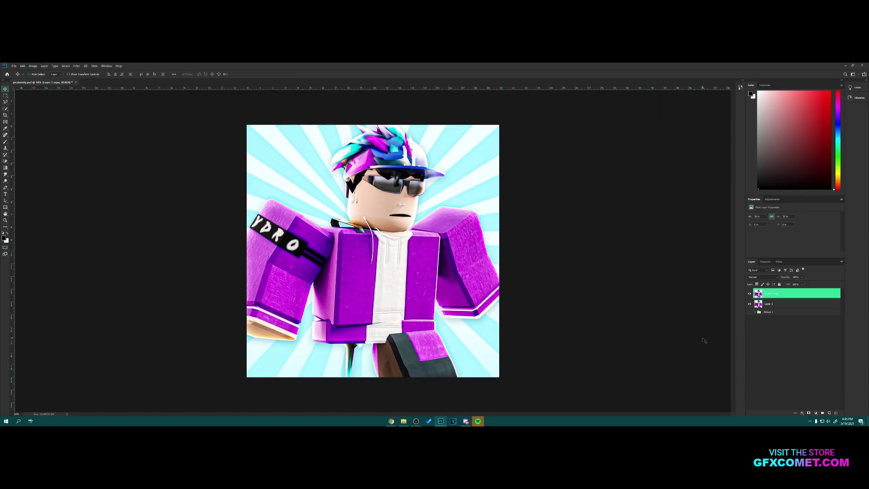
- Compare the picture with and without the Camera Raw edit, and group the filtered layer with the original merged layer
{"action": "left_click", "coordinate": [750, 295]}
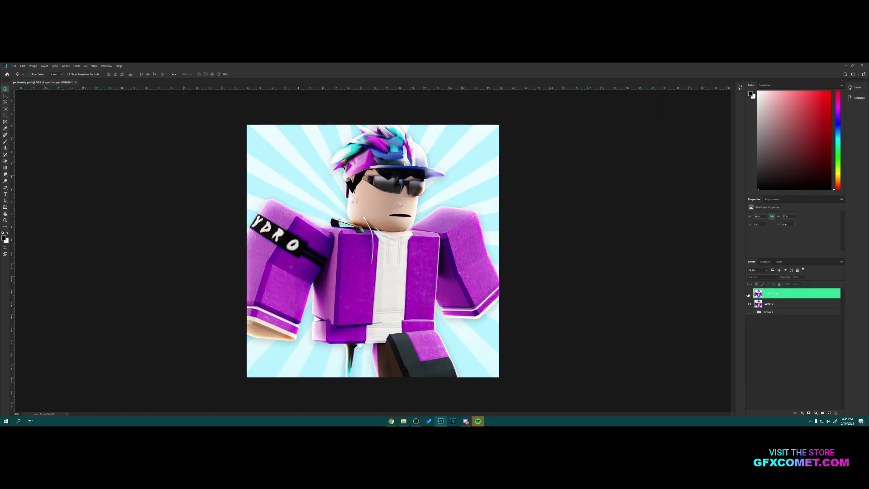
{"action": "left_click", "coordinate": [749, 295]}
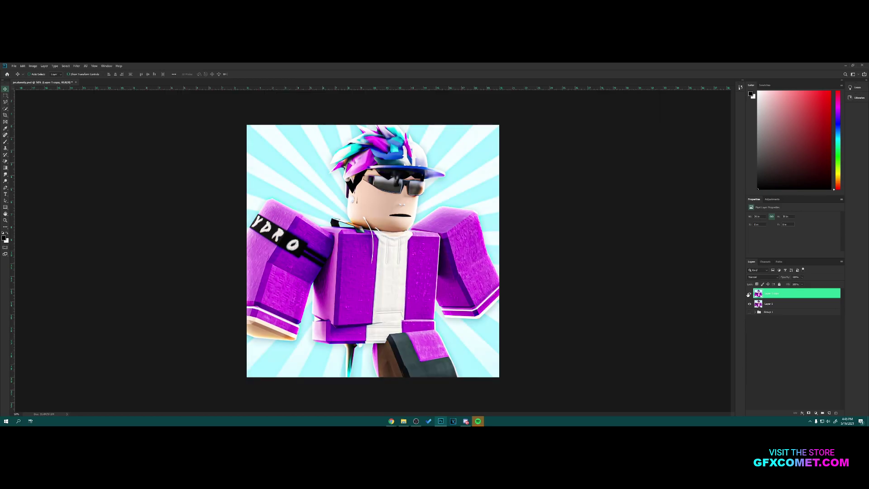
{"action": "left_click", "coordinate": [781, 304], "text": "shift"}
{"action": "key", "text": "ctrl+g"}
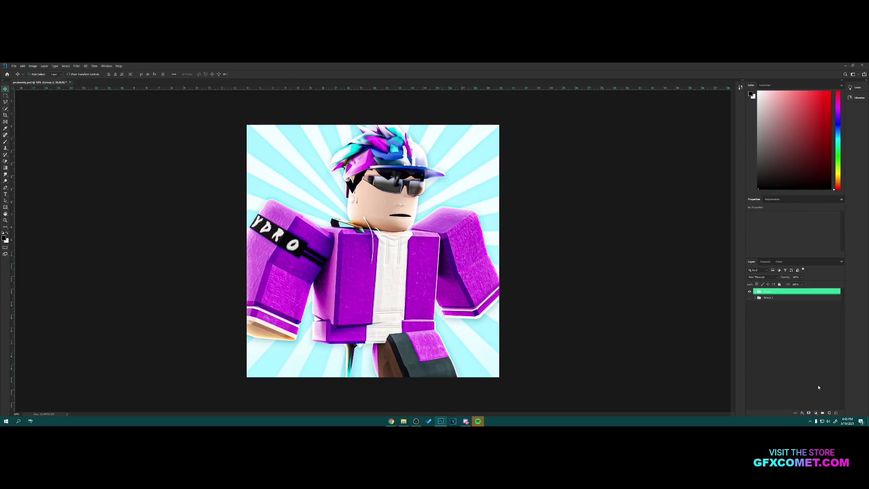
- Add an empty layer on top, duplicate the edited group, hide the original group and merge the duplicate into a single layer
{"action": "left_click", "coordinate": [829, 413]}
{"action": "left_click", "coordinate": [769, 302]}
{"action": "key", "text": "ctrl+j"}
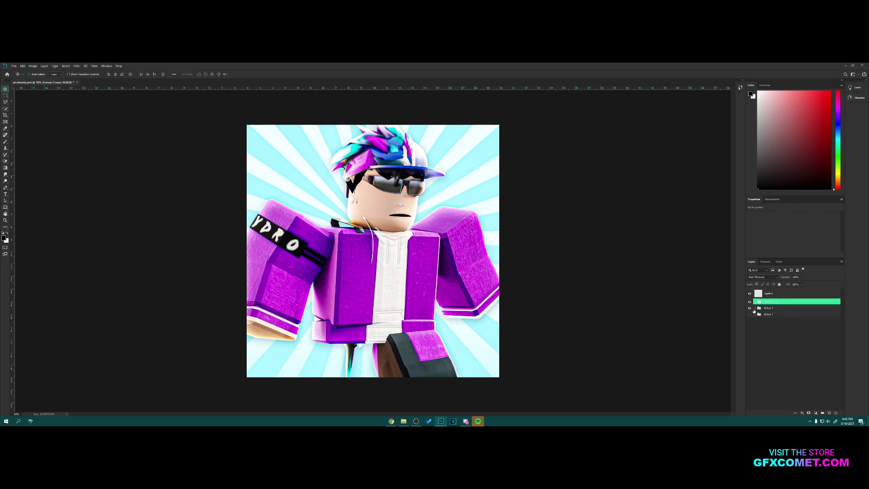
{"action": "left_click", "coordinate": [750, 309]}
{"action": "key", "text": "ctrl+e"}
{"action": "left_click", "coordinate": [770, 293]}
- Place vertical and horizontal guides through the canvas center and draw a black circle centered on them, slightly smaller than the canvas
{"action": "right_click", "coordinate": [6, 207]}
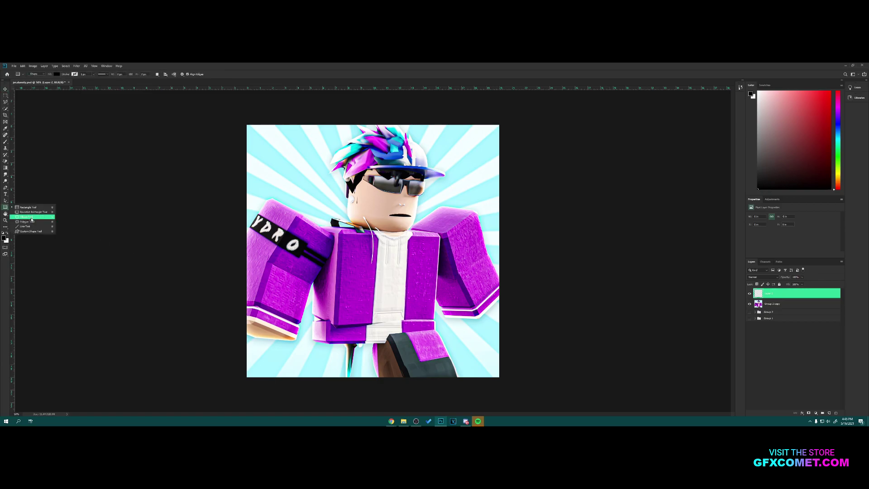
{"action": "left_click", "coordinate": [27, 212]}
{"action": "left_click_drag", "start_coordinate": [14, 224], "coordinate": [373, 214]}
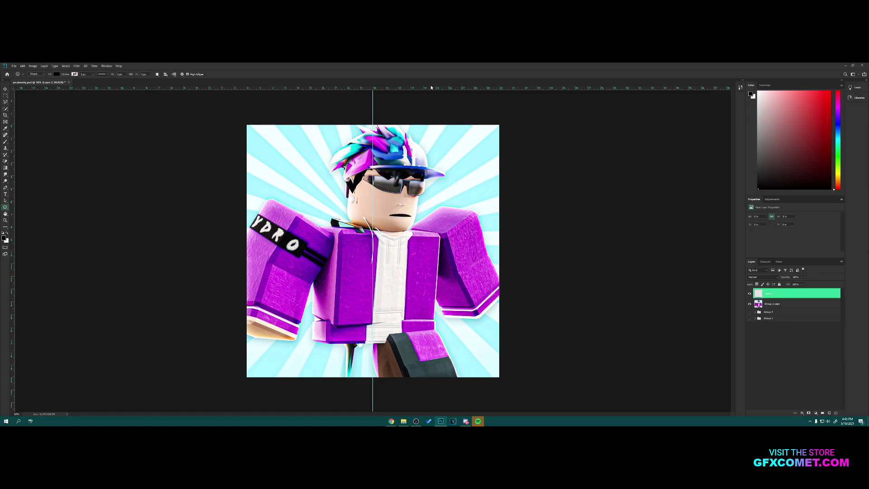
{"action": "left_click_drag", "start_coordinate": [436, 89], "coordinate": [436, 250]}
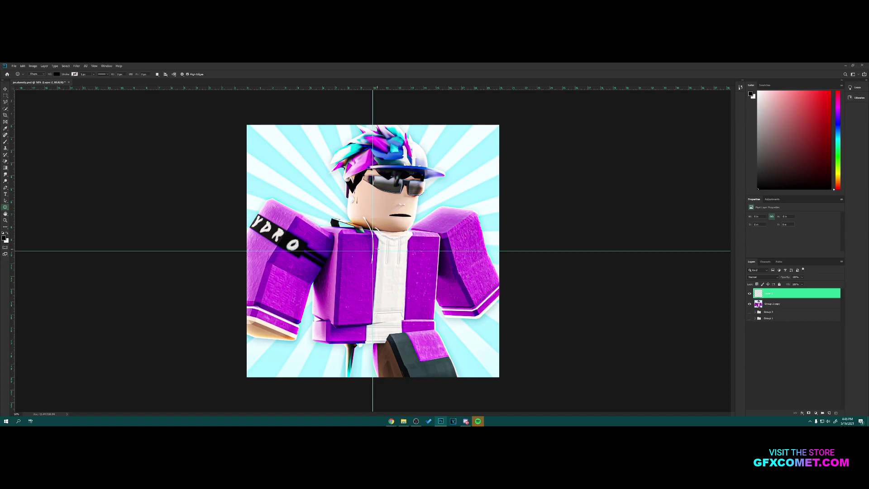
{"action": "left_click_drag", "start_coordinate": [373, 250], "coordinate": [495, 91], "text": "alt+shift"}
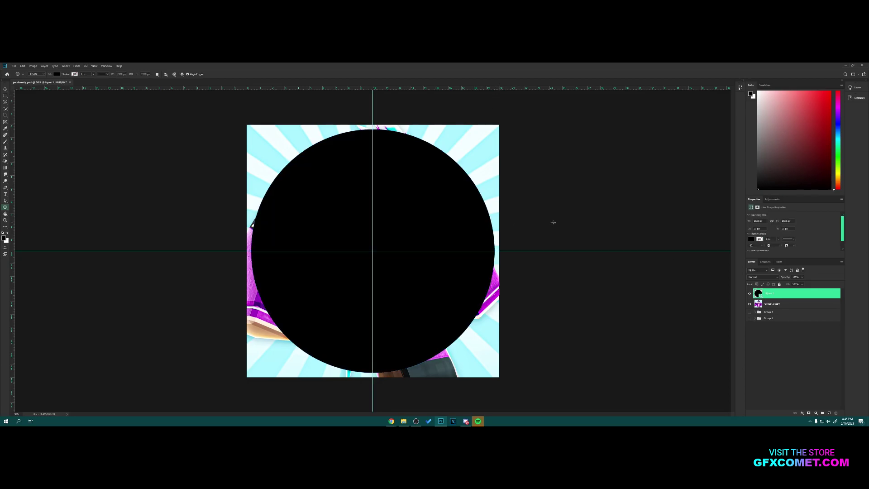
- Move the merged image layer above the circle and clip it to the circle shape
{"action": "key", "text": "v"}
{"action": "left_click_drag", "start_coordinate": [771, 303], "coordinate": [773, 291]}
{"action": "left_click", "coordinate": [775, 299], "text": "alt"}
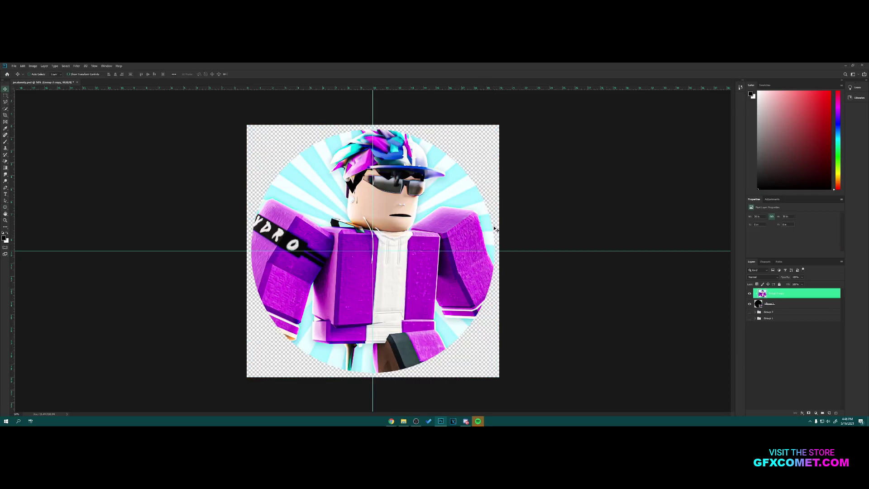
- Shift the clipped image slightly left and down inside the circle and hide the guides
{"action": "mouse_move", "coordinate": [499, 195]}
{"action": "left_mouse_down"}
{"action": "mouse_move", "coordinate": [486, 209]}
{"action": "mouse_move", "coordinate": [493, 199]}
{"action": "left_mouse_up"}
{"action": "key", "text": "ctrl+semicolon"}
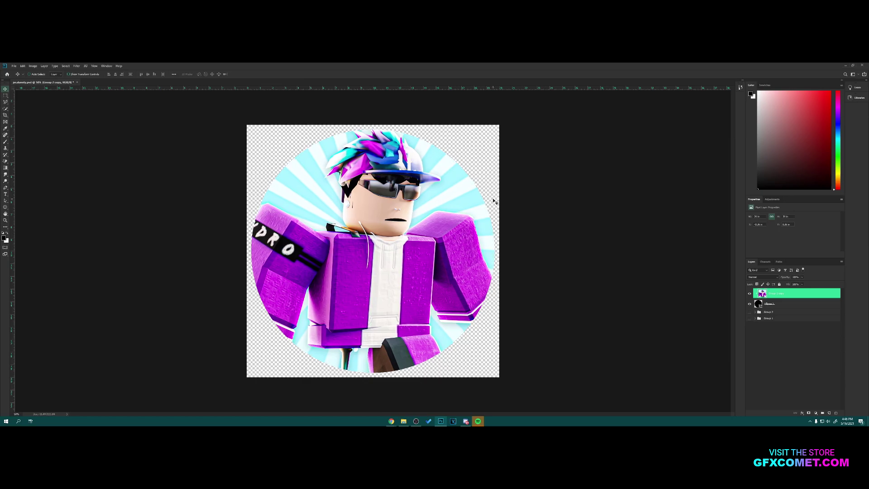